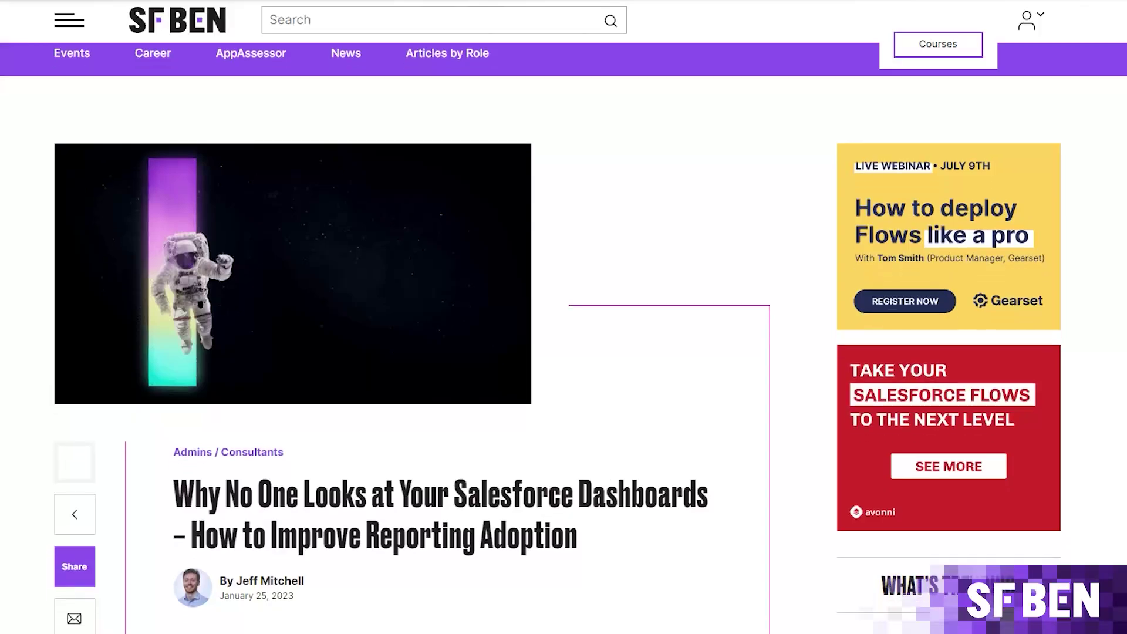
Read the opening of the SF Ben article on why no one looks at Salesforce dashboards
scroll(558, 353, "down", 3)
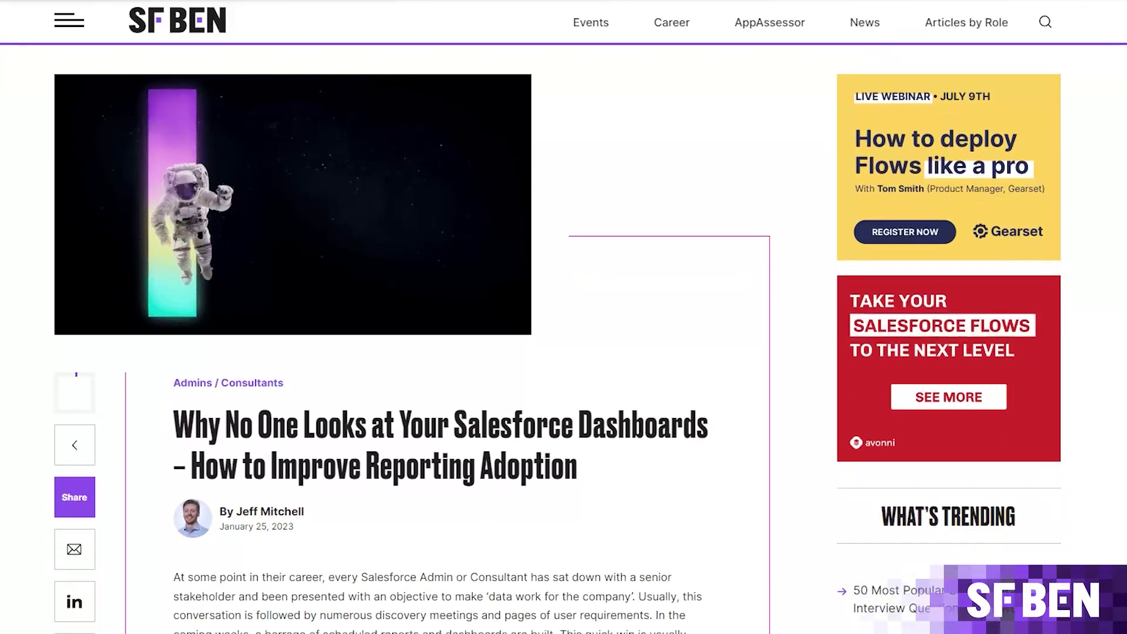
scroll(558, 352, "down", 3)
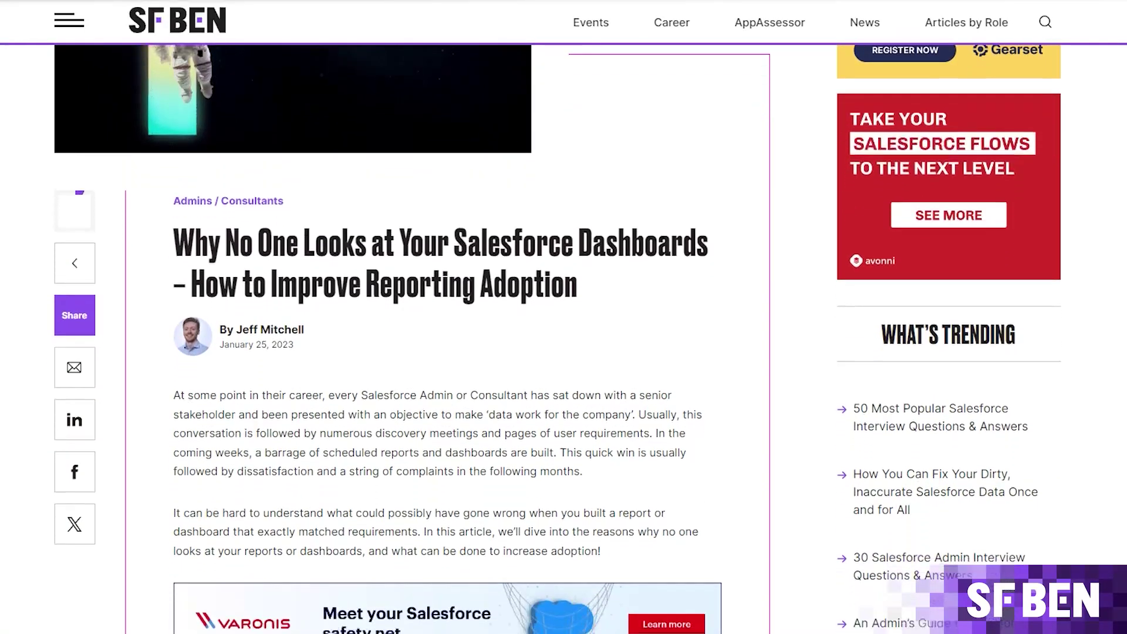
scroll(557, 352, "down", 3)
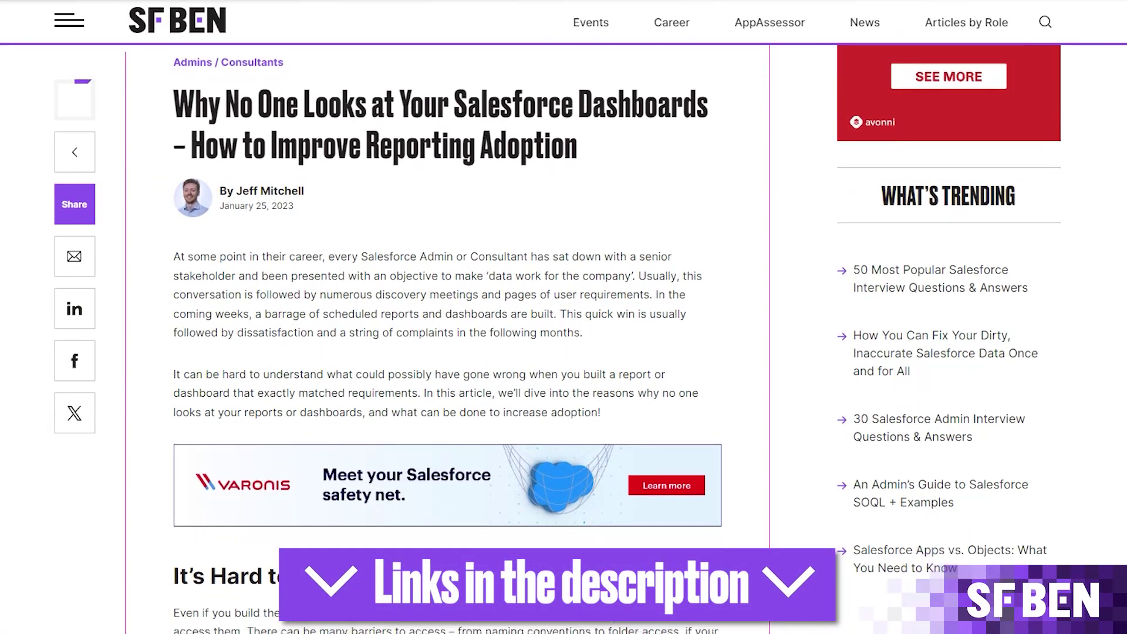
scroll(558, 352, "down", 1)
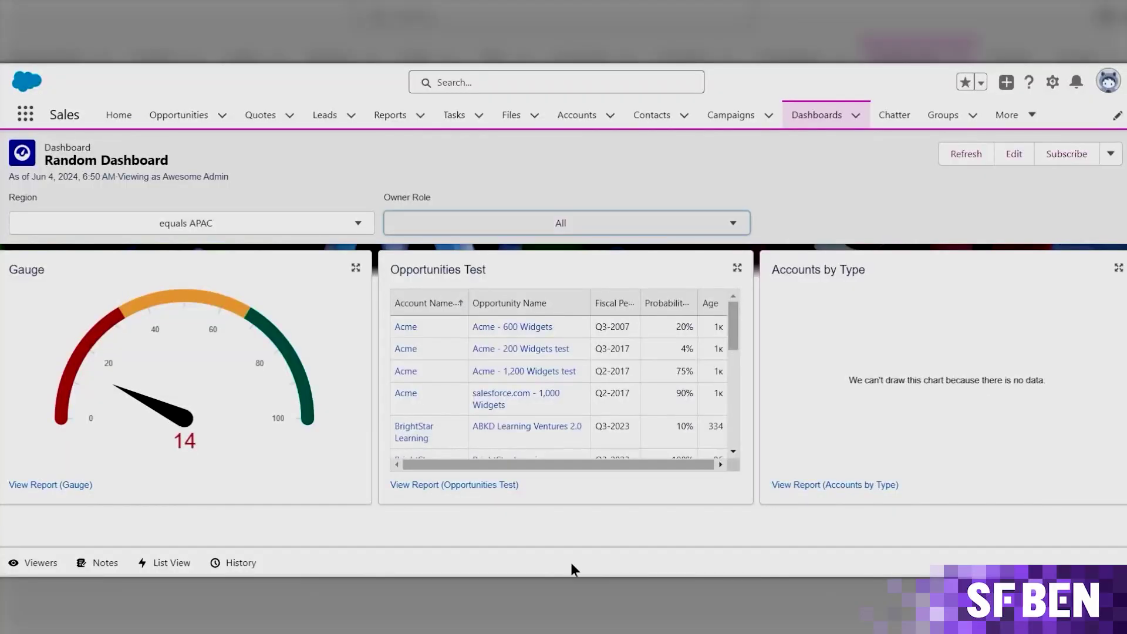
In Salesforce, view the Region and Owner Role filter options on the Random Dashboard
left_click(223, 224)
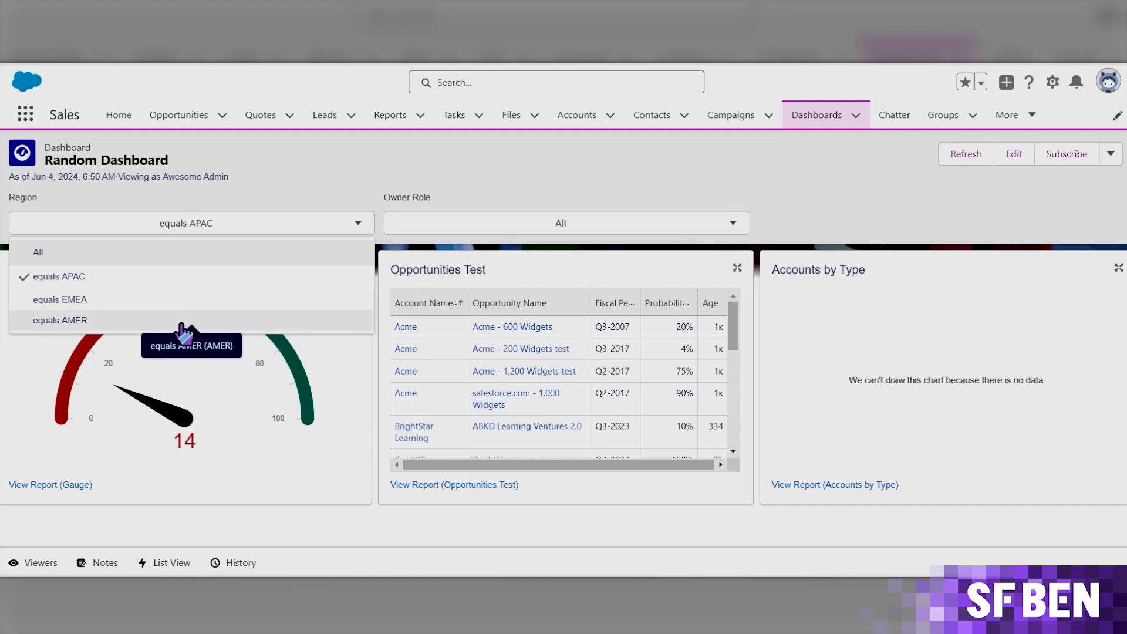
left_click(455, 229)
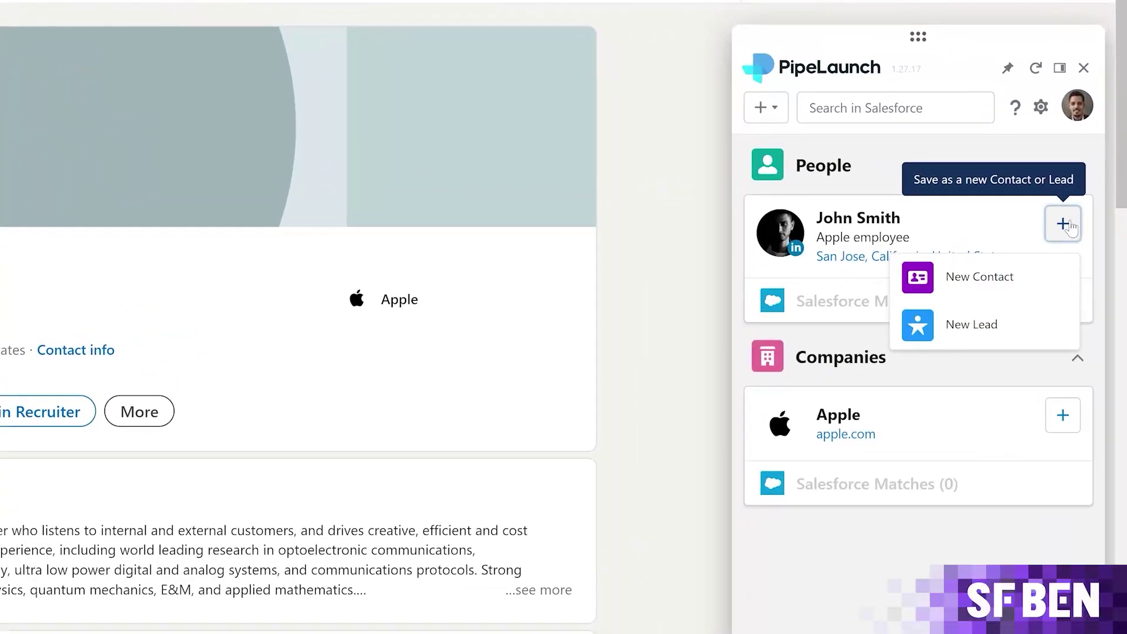
Switch to LinkedIn, start a new Salesforce contact from the profile with PipeLaunch, and choose the "Lets meet up" message template
left_click(976, 277)
left_click(863, 279)
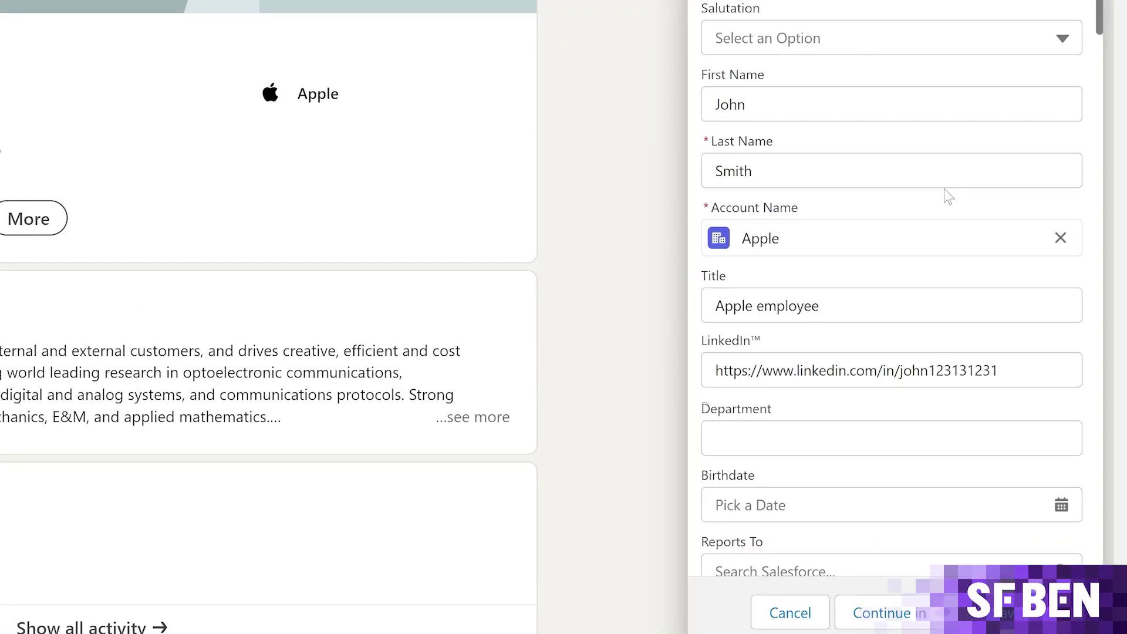
scroll(946, 194, "down", 5)
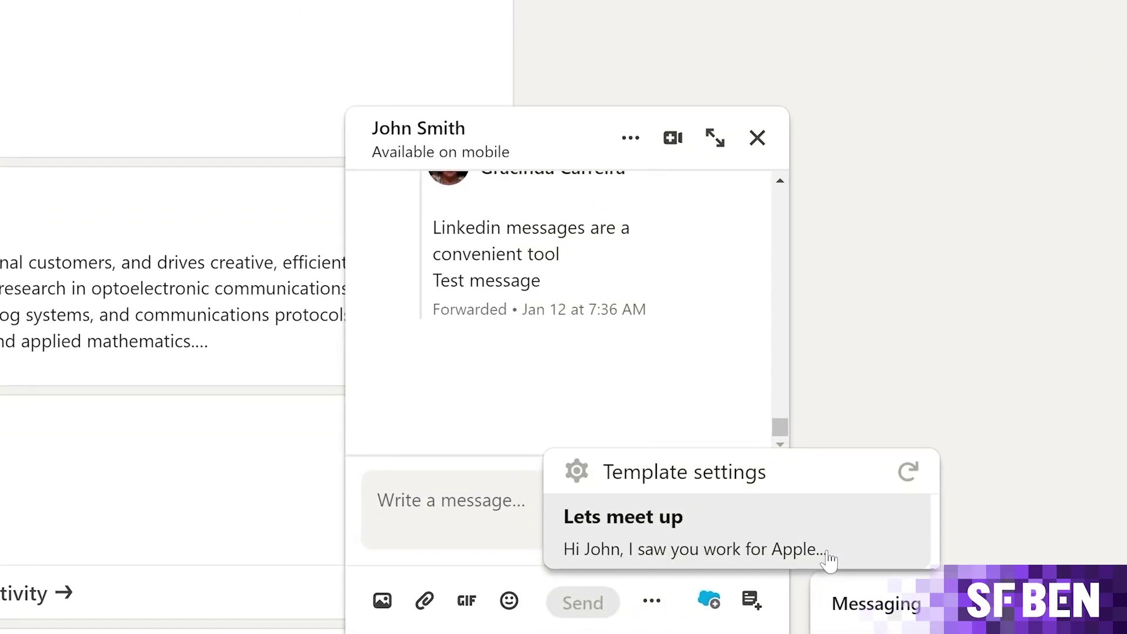
left_click(830, 558)
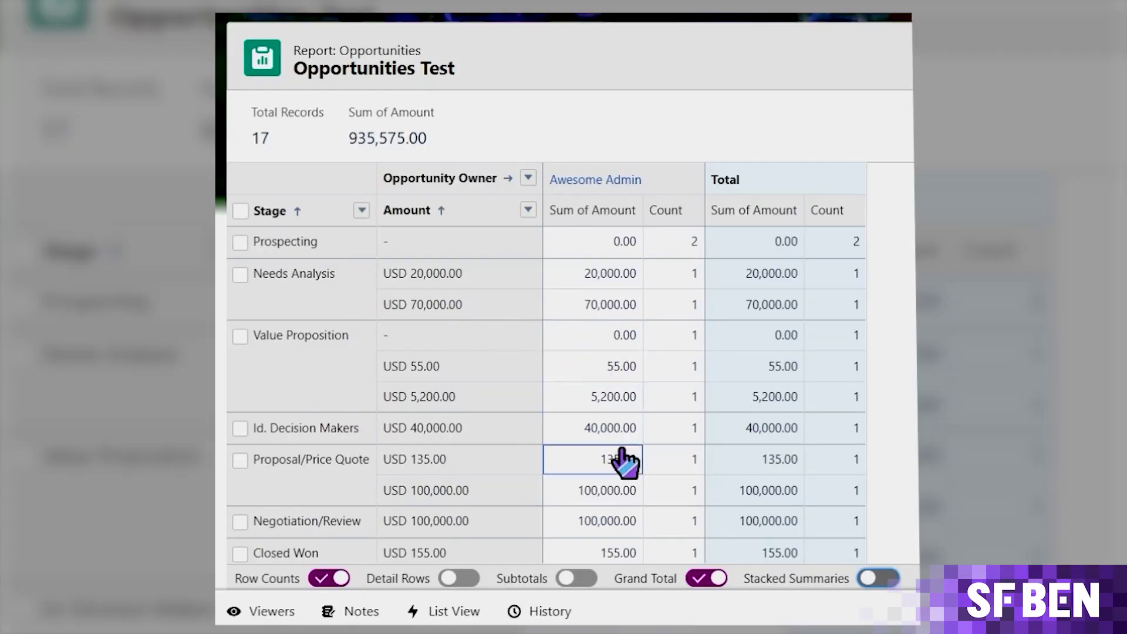
Turn on Stacked Summaries in the Salesforce Opportunities Test report and review the stage rows down to the grand total
left_click(879, 578)
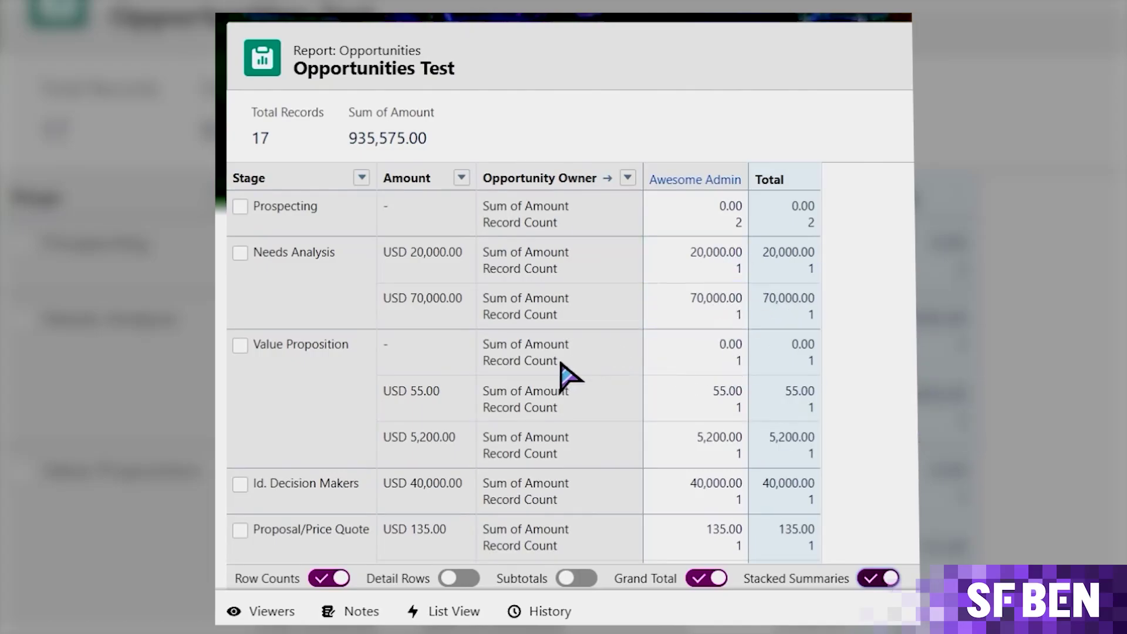
scroll(516, 485, "down", 6)
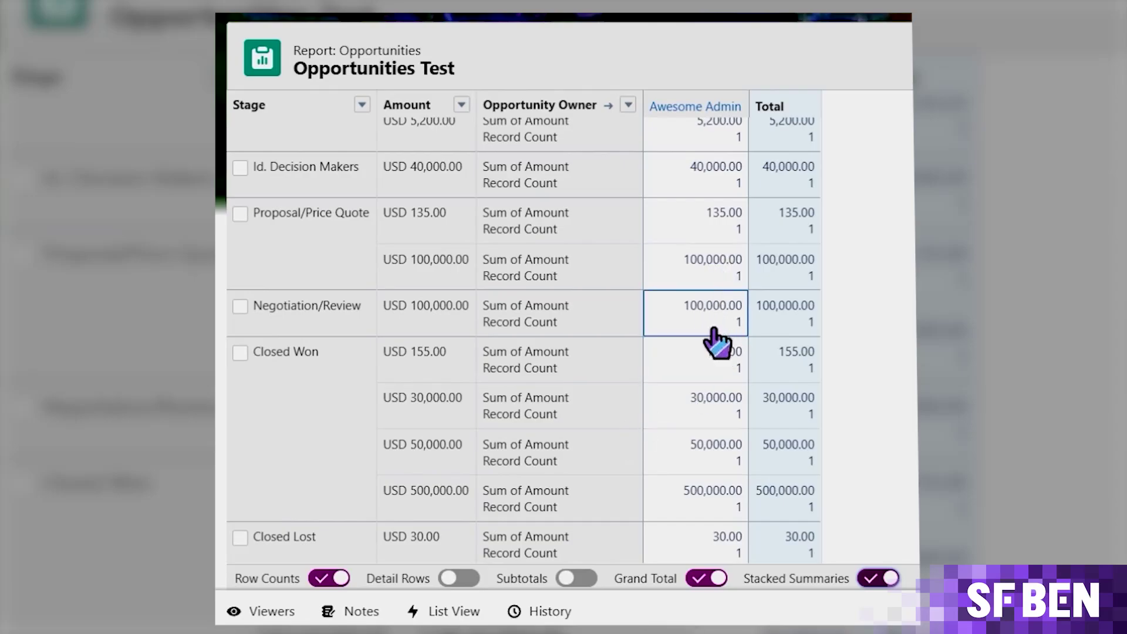
scroll(718, 342, "down", 2)
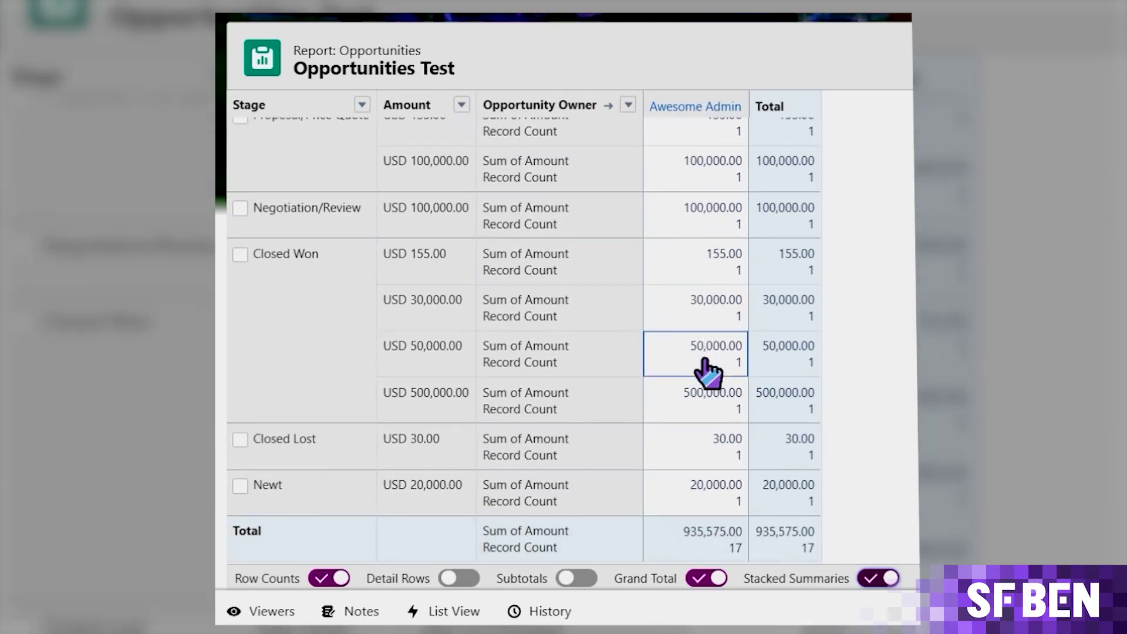
scroll(709, 370, "up", 10)
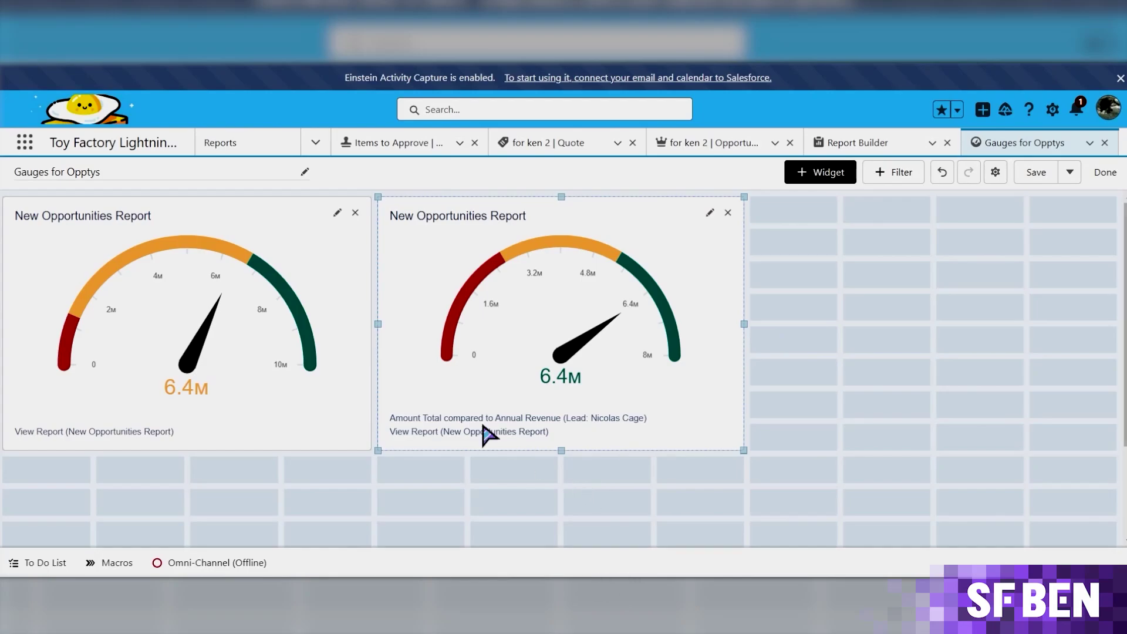
Open the first gauge on the Gauges for Opptys dashboard for editing and examine its Standard mode measure and segment ranges
left_click(338, 214)
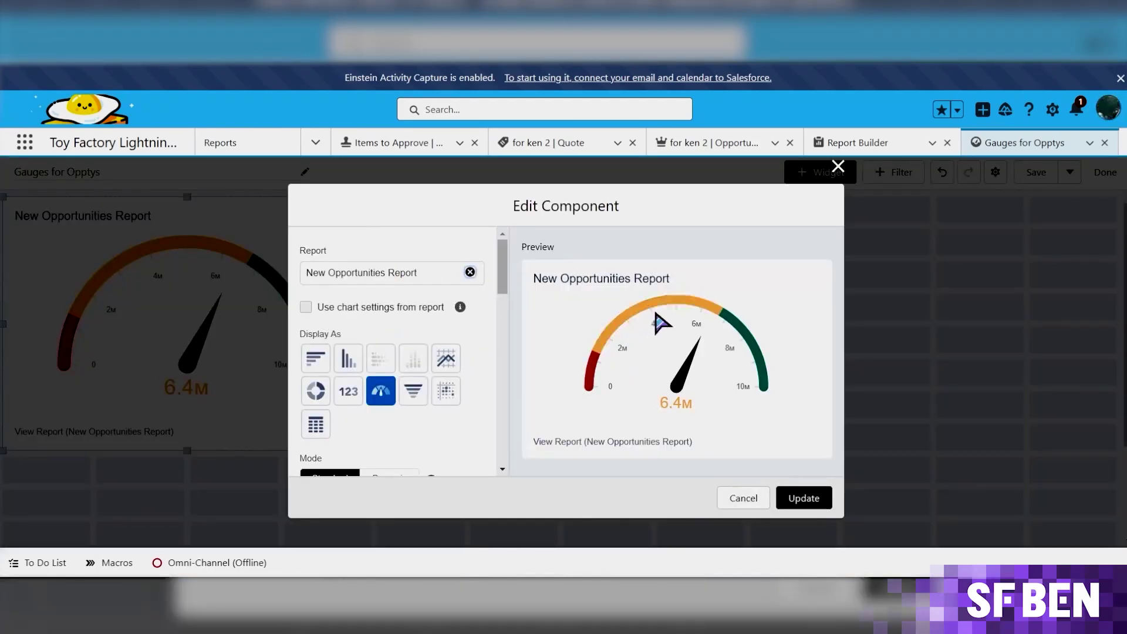
scroll(414, 405, "down", 4)
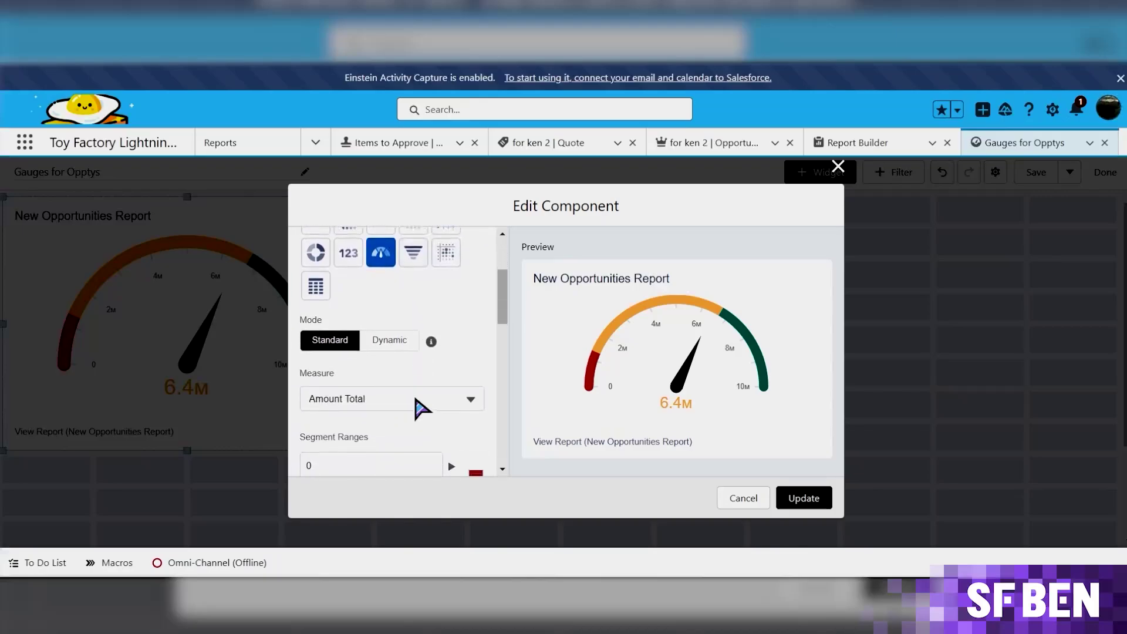
scroll(379, 454, "down", 6)
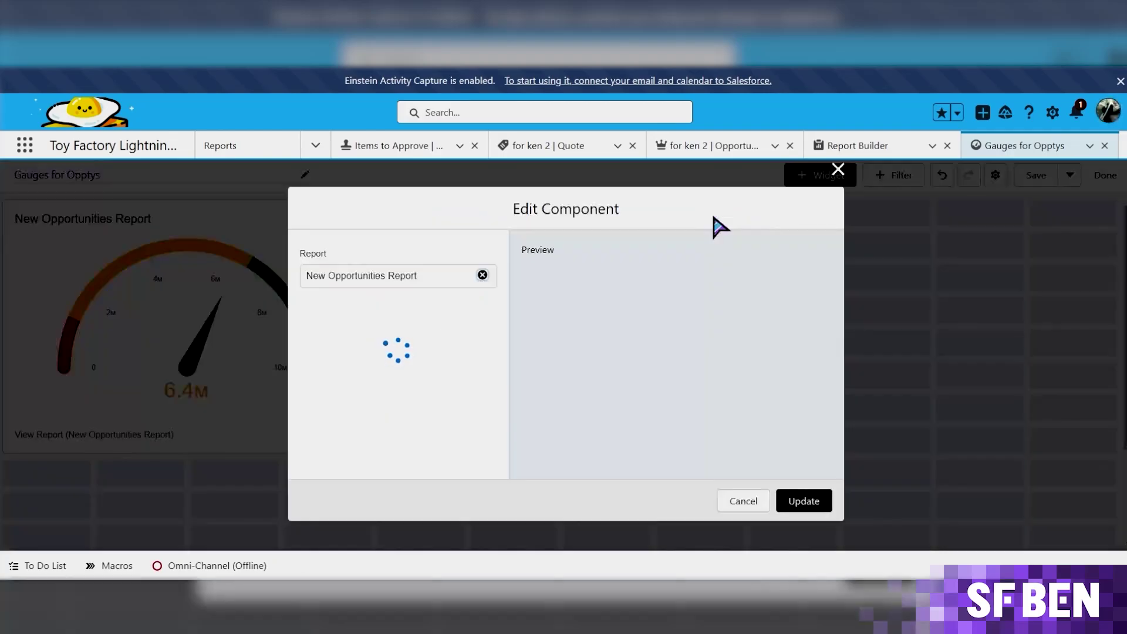
Examine the gauge's Dynamic mode settings, including the chart measure, chart target and target segments
scroll(441, 413, "down", 3)
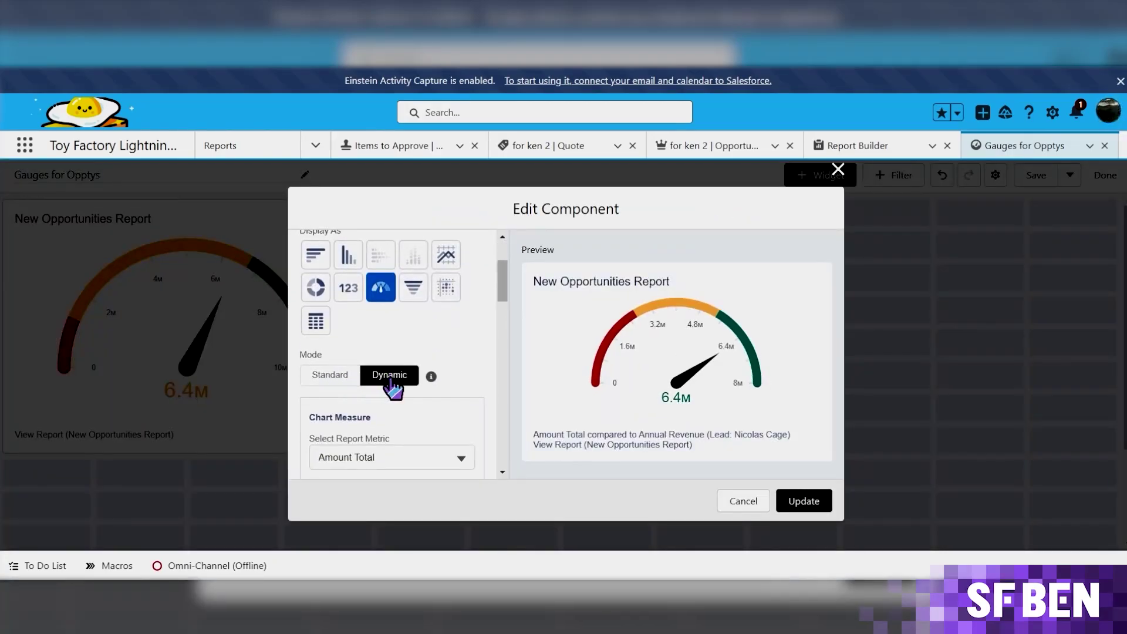
scroll(471, 413, "down", 1)
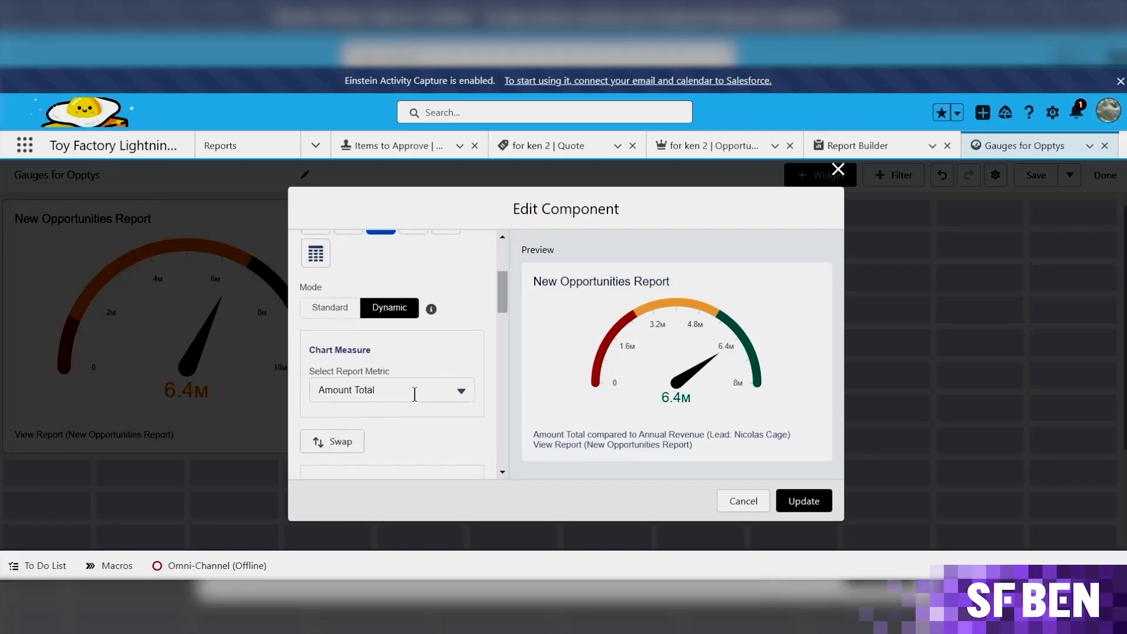
scroll(414, 394, "down", 3)
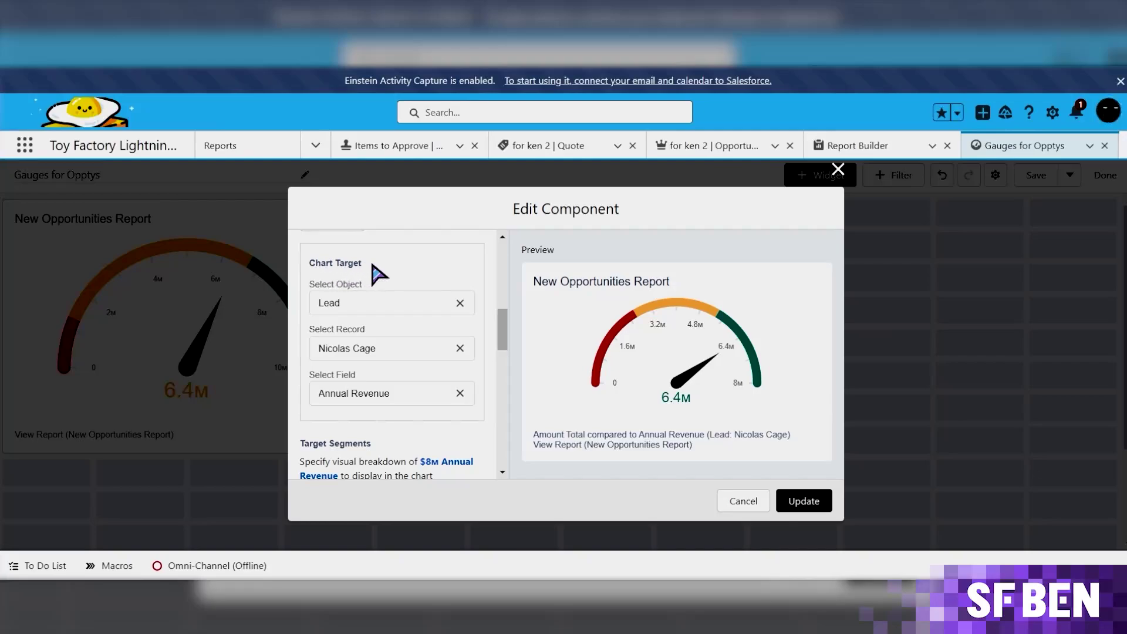
scroll(457, 459, "down", 4)
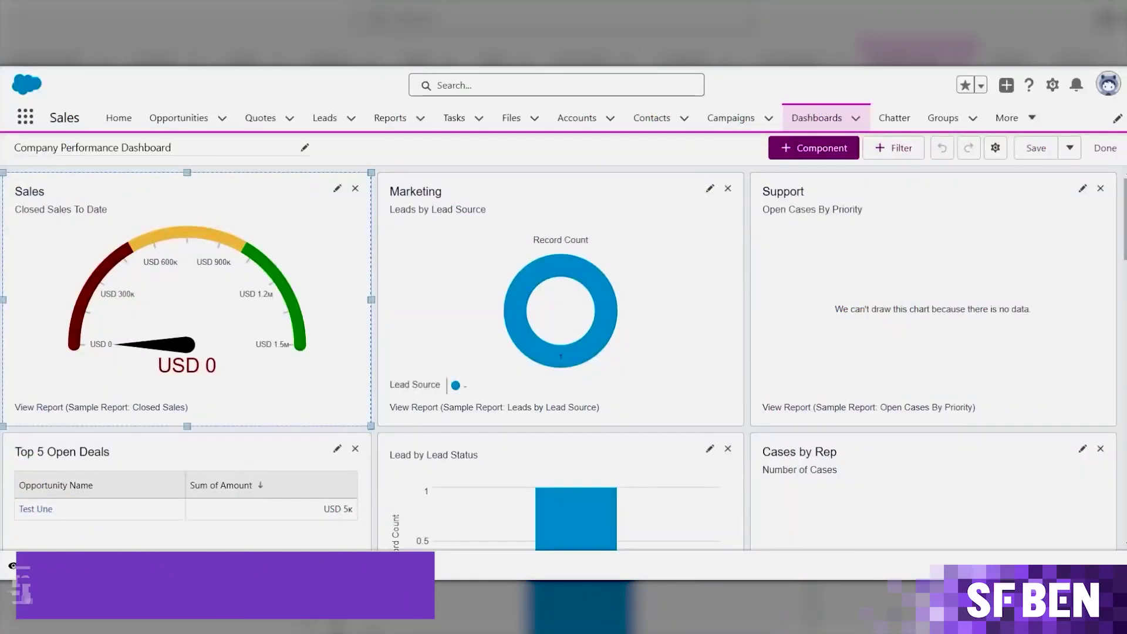
Set the Company Performance Dashboard's theme to Dark in its properties and save them
left_click(996, 149)
scroll(582, 305, "down", 5)
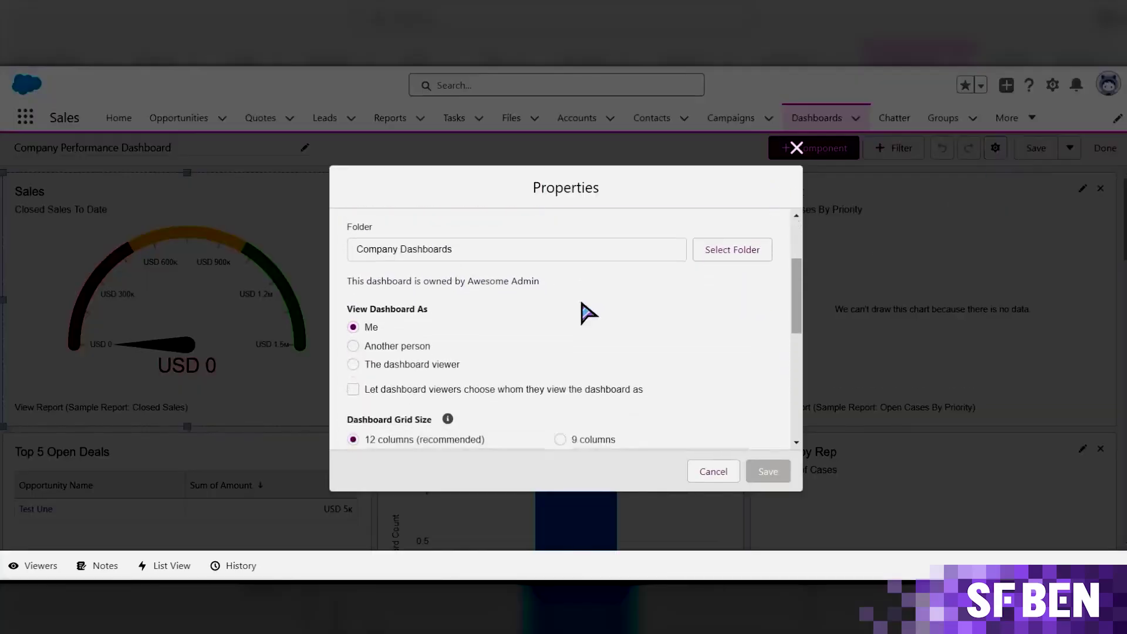
scroll(584, 313, "down", 2)
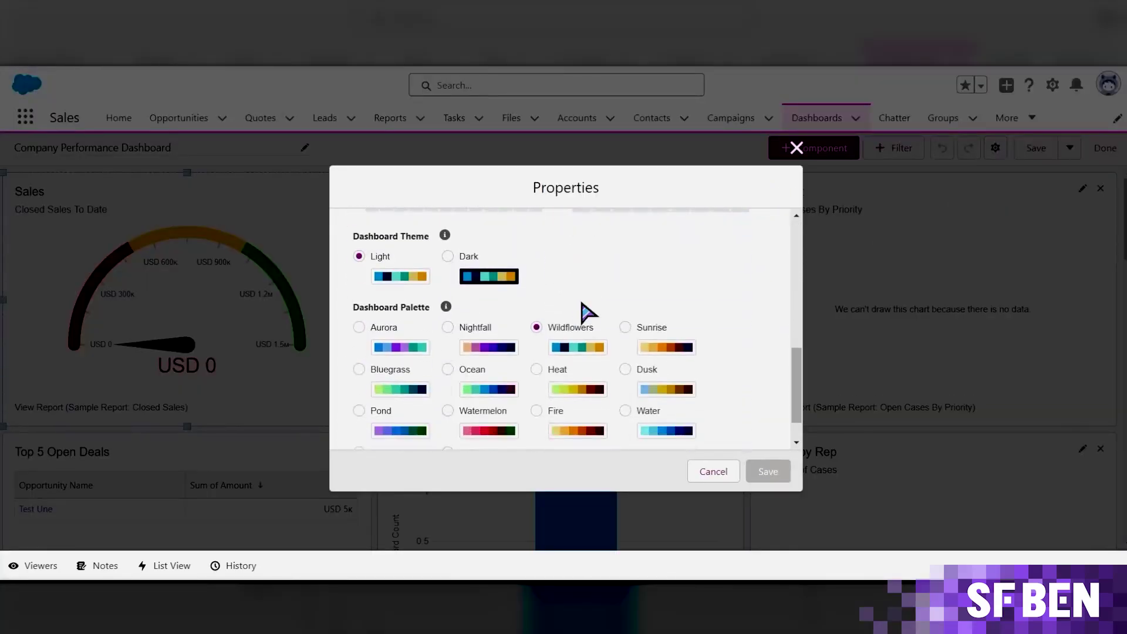
left_click(448, 256)
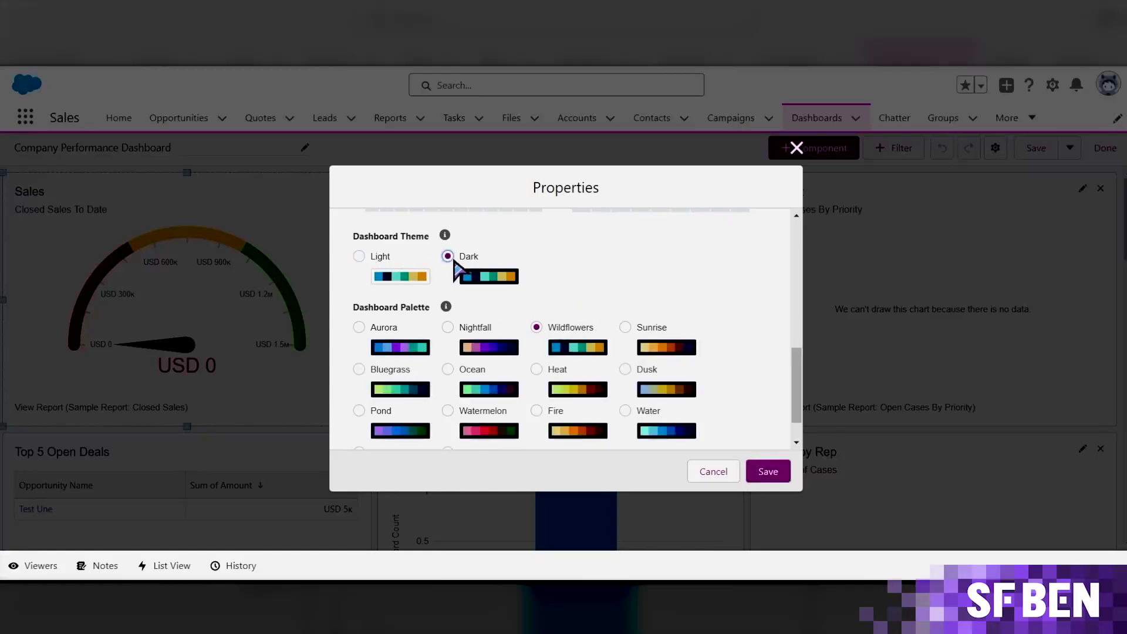
scroll(570, 317, "down", 1)
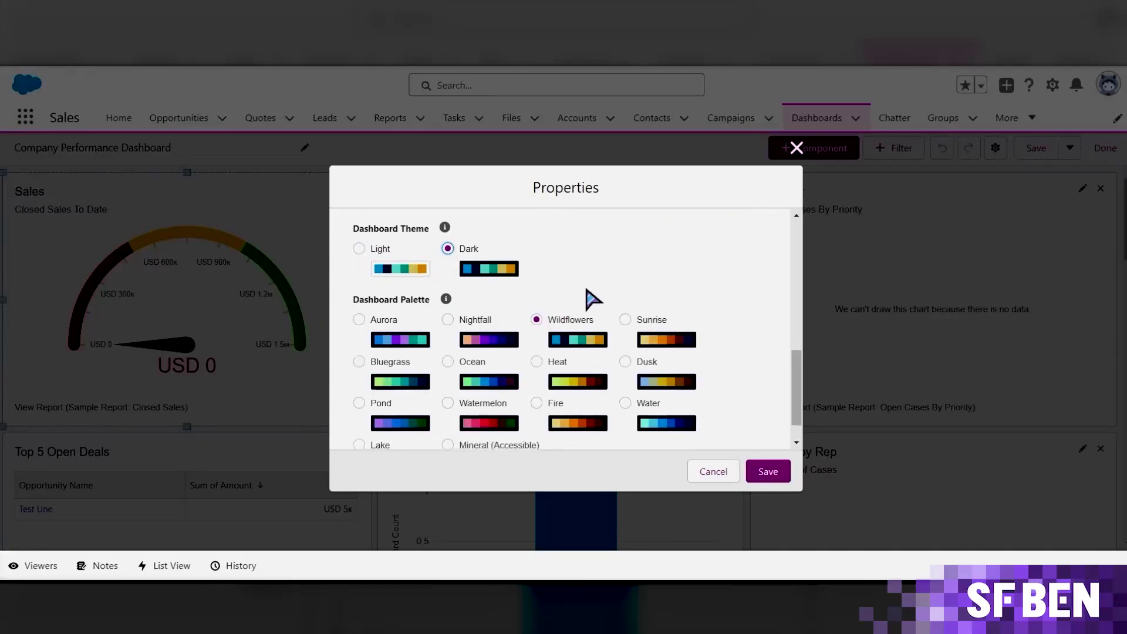
left_click(766, 472)
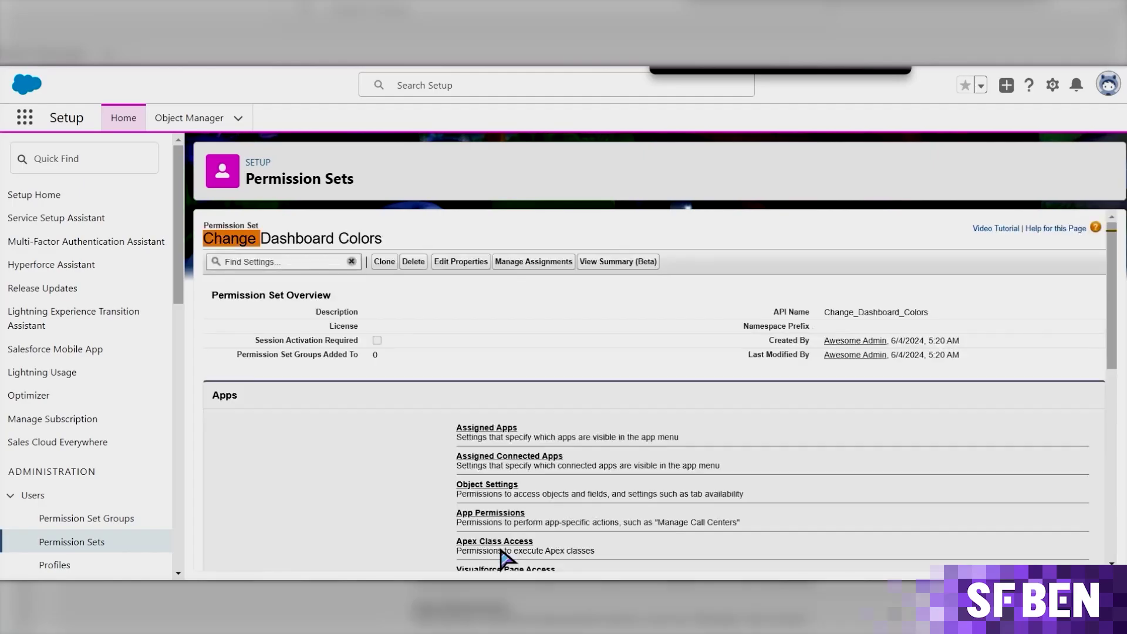
Open the System Permissions of the Change Dashboard Colors permission set and locate the Change Dashboard Colors permission
scroll(506, 558, "down", 7)
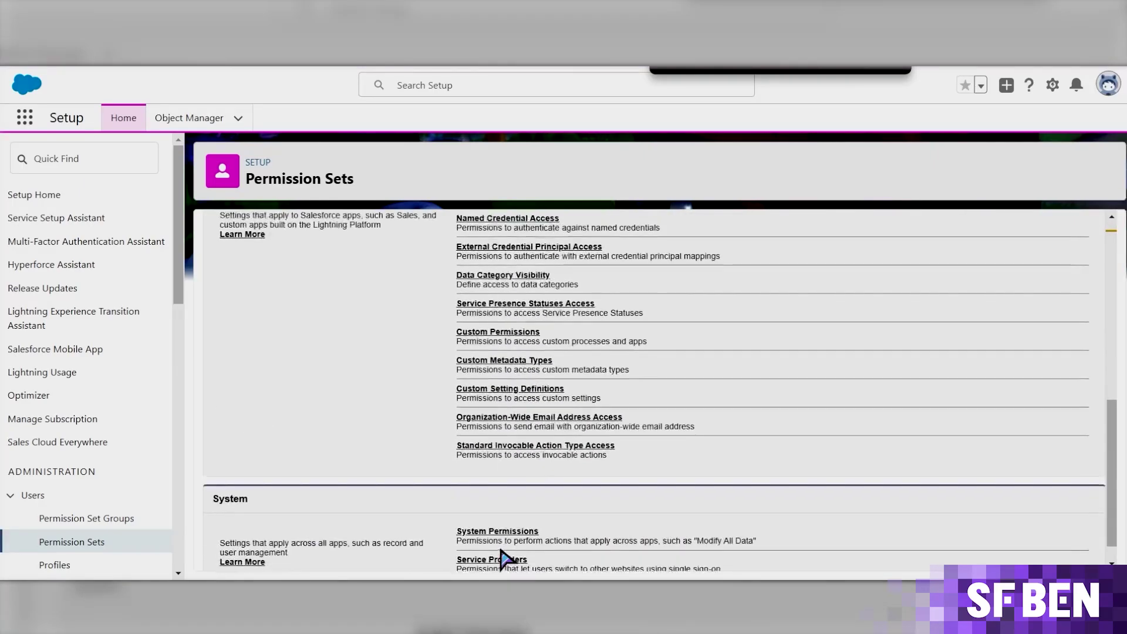
left_click(500, 531)
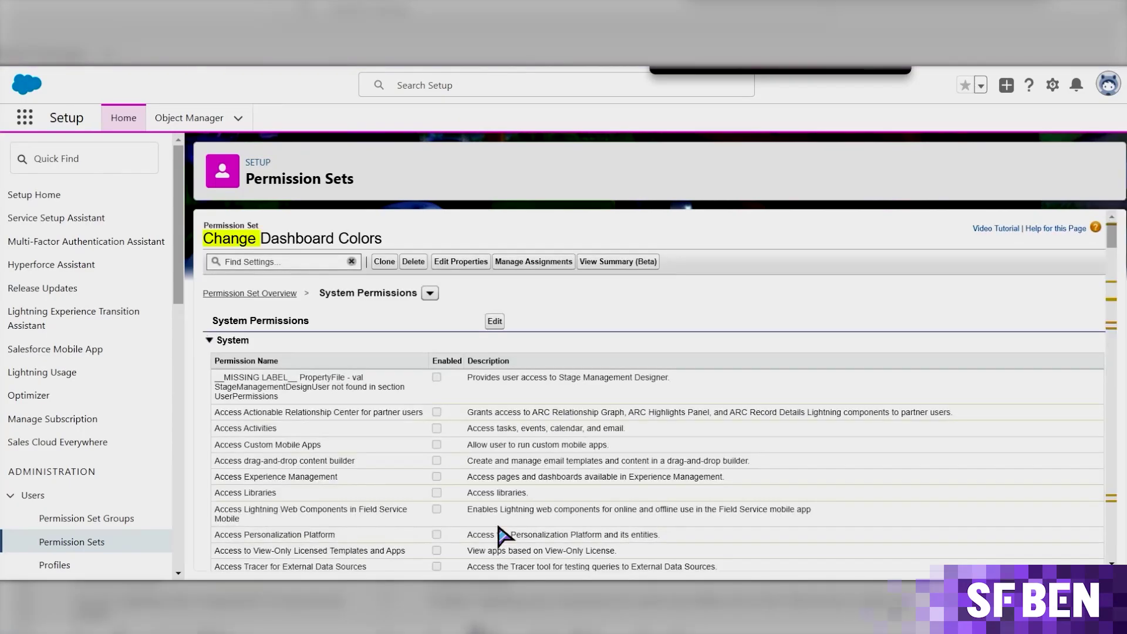
scroll(498, 527, "down", 5)
scroll(499, 534, "up", 4)
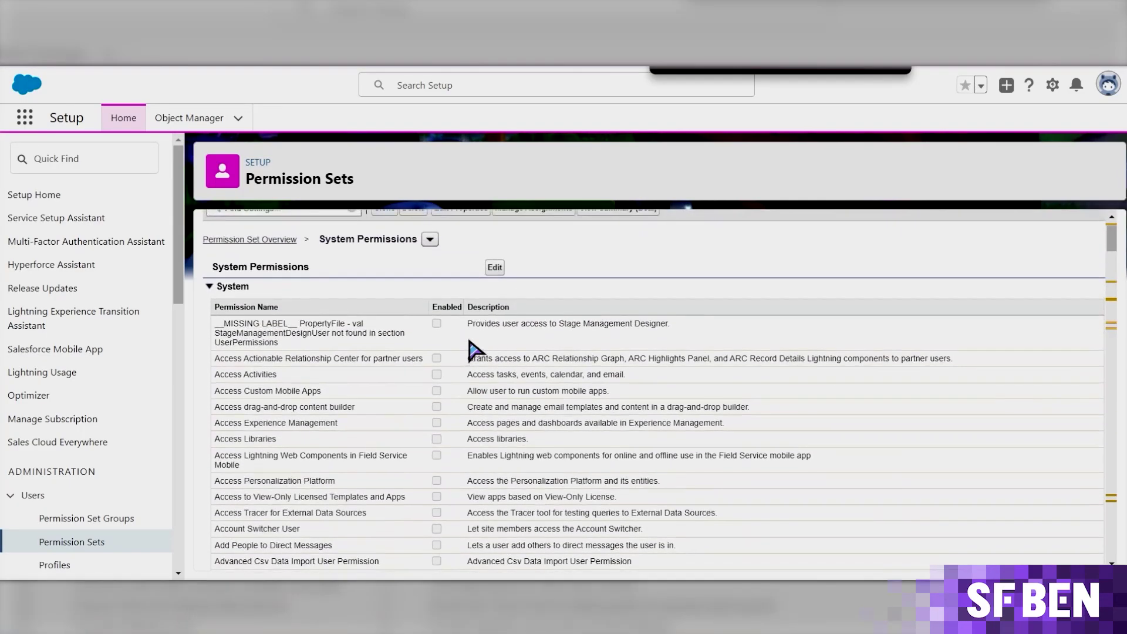
scroll(478, 423, "down", 10)
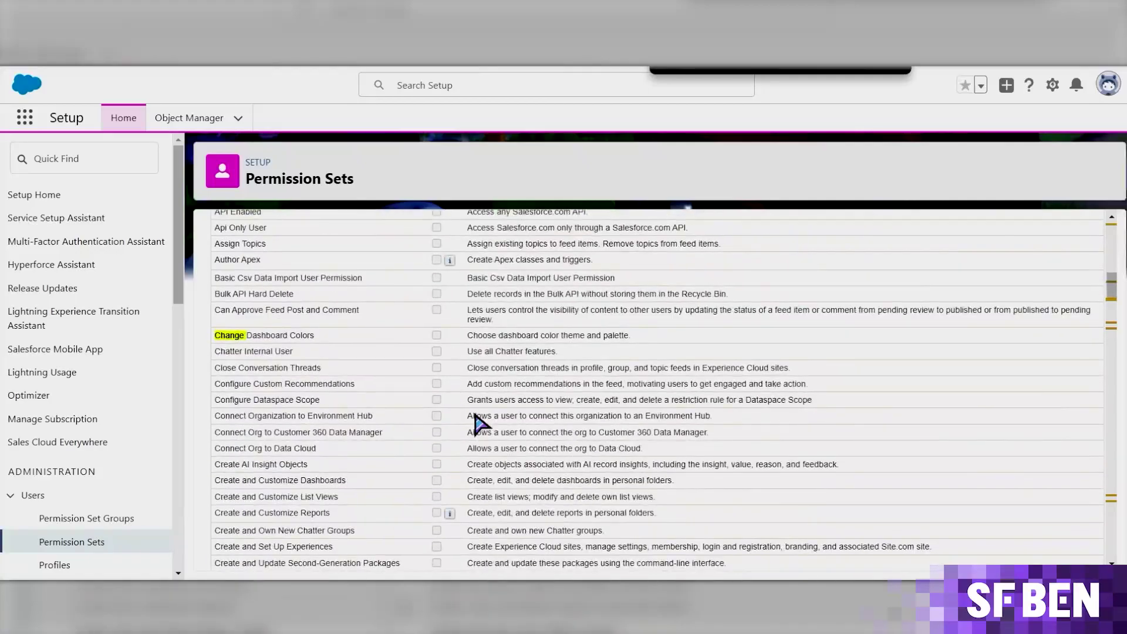
left_click_drag(302, 341, 216, 343)
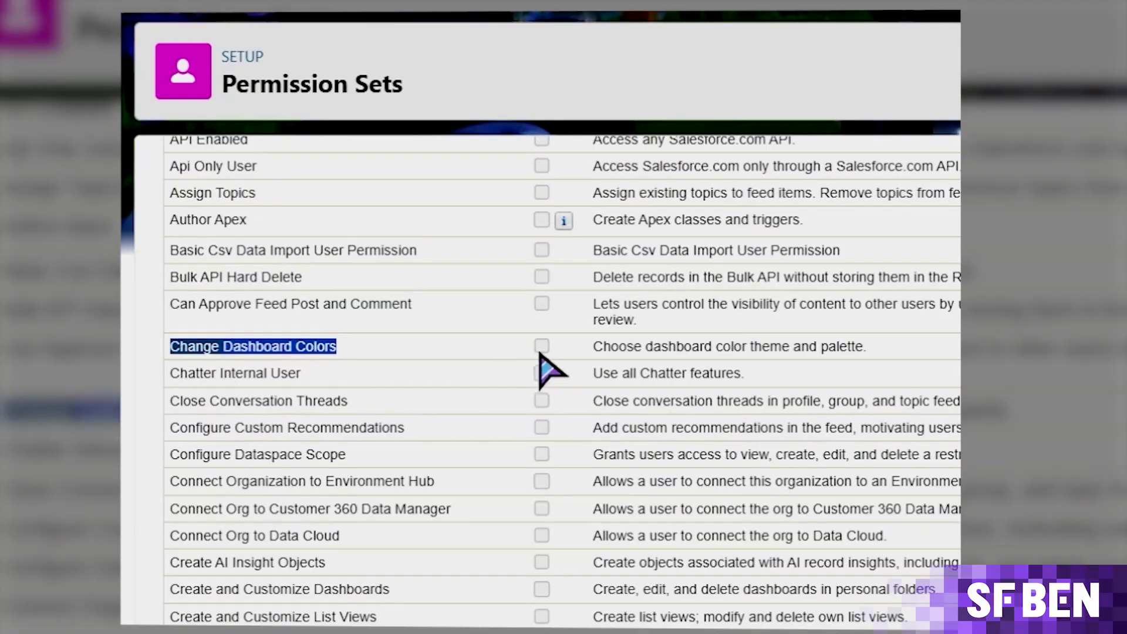
key("ctrl+f")
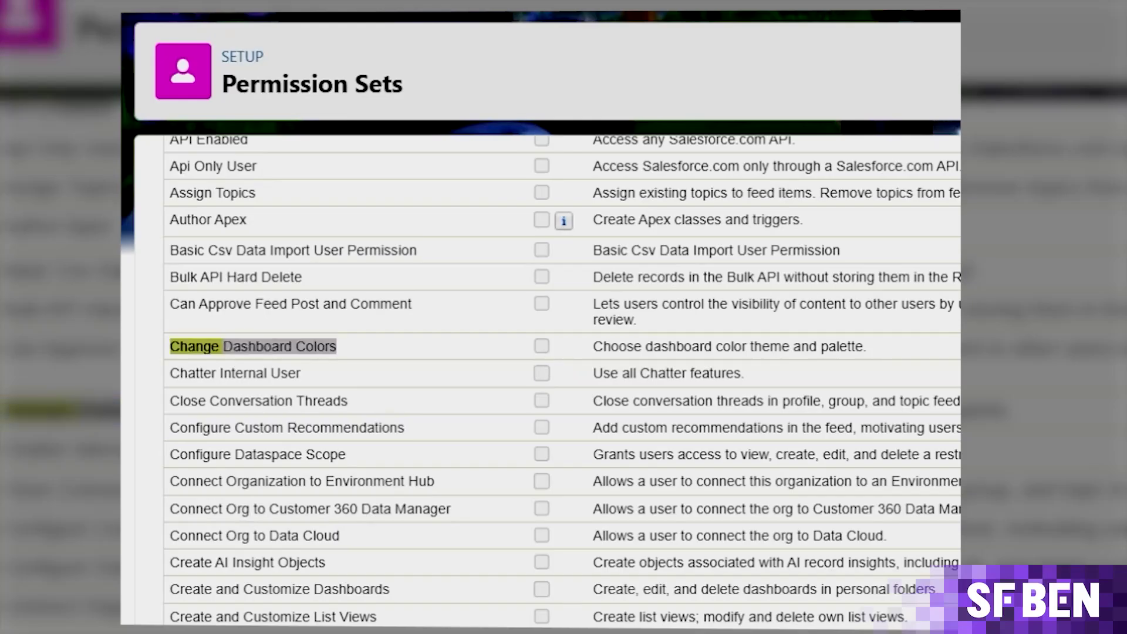
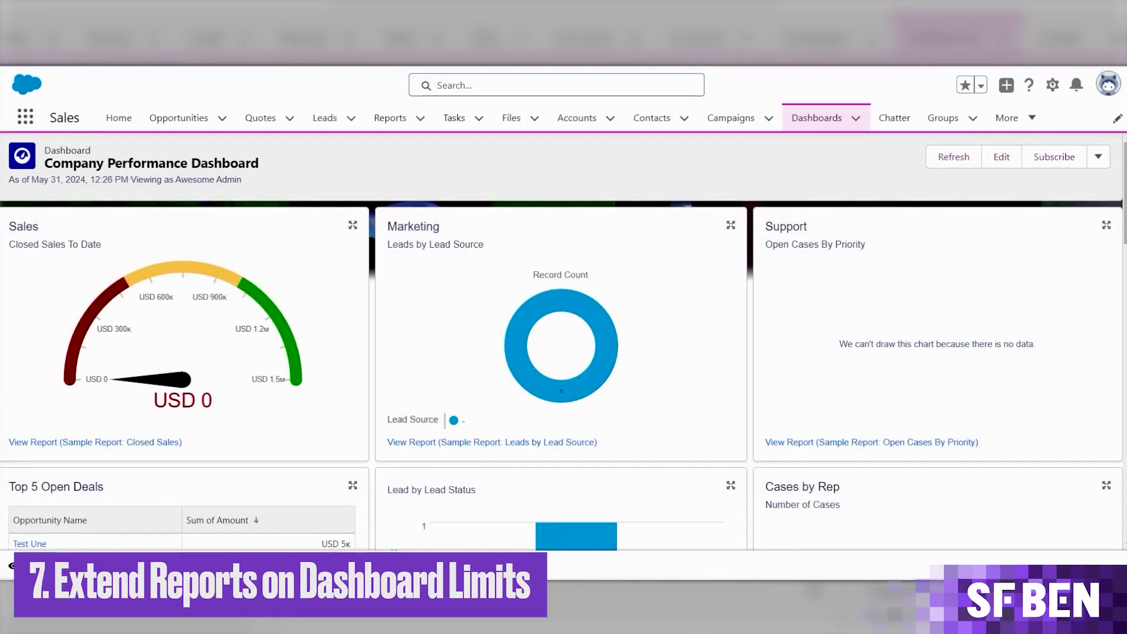
Find Report Types in Setup and start a new custom report type past the introduction page
left_click(1050, 83)
left_click(1042, 111)
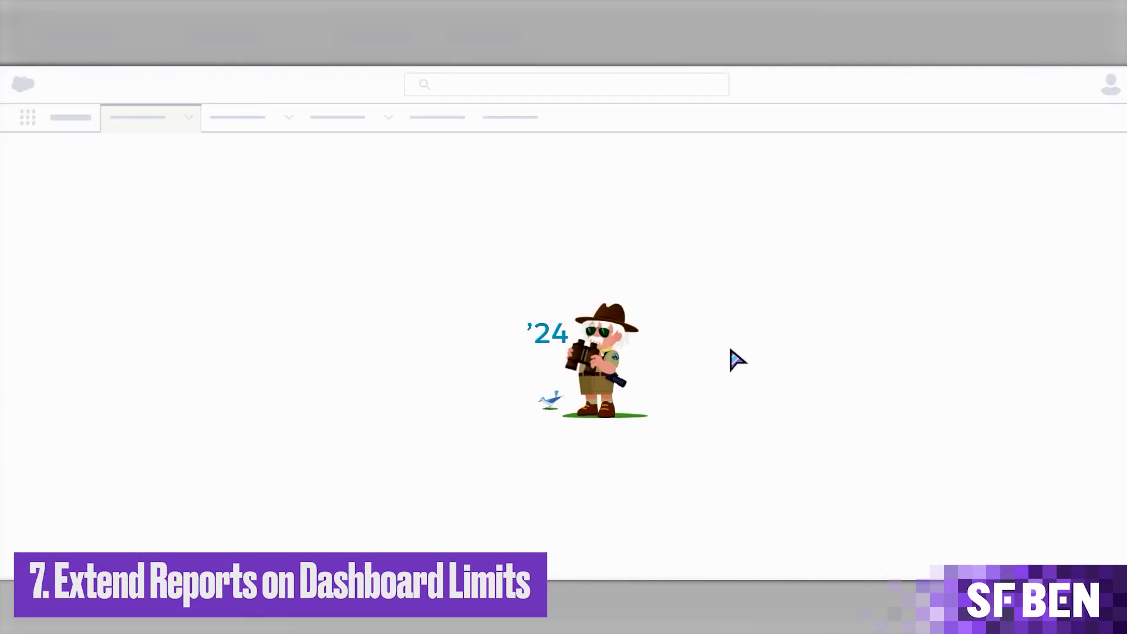
left_click(90, 168)
type("cust")
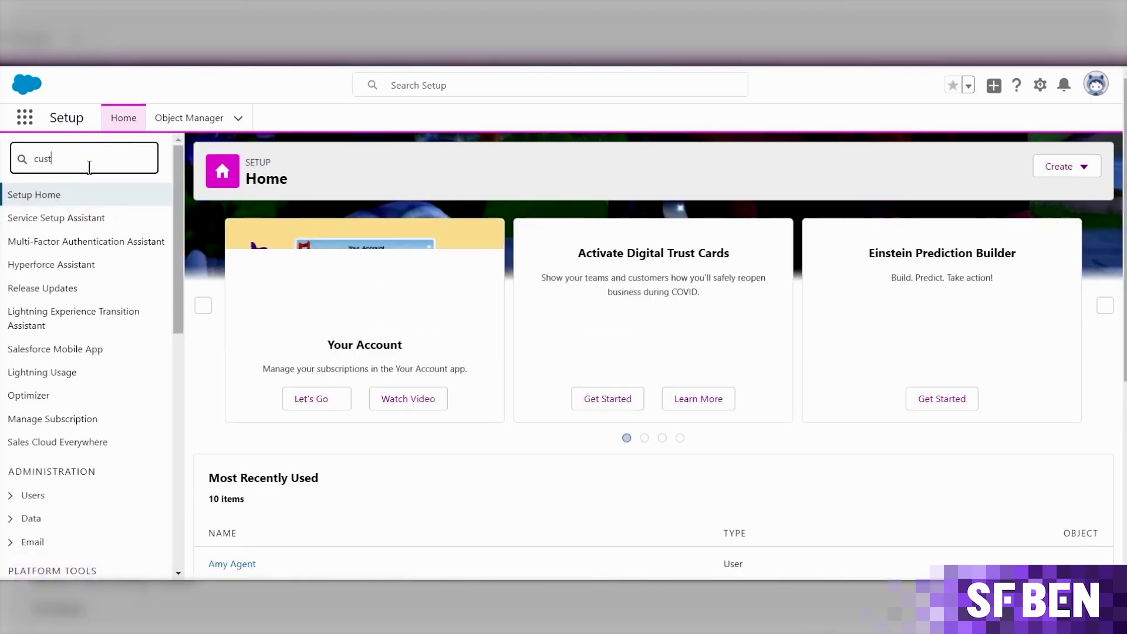
type("om r")
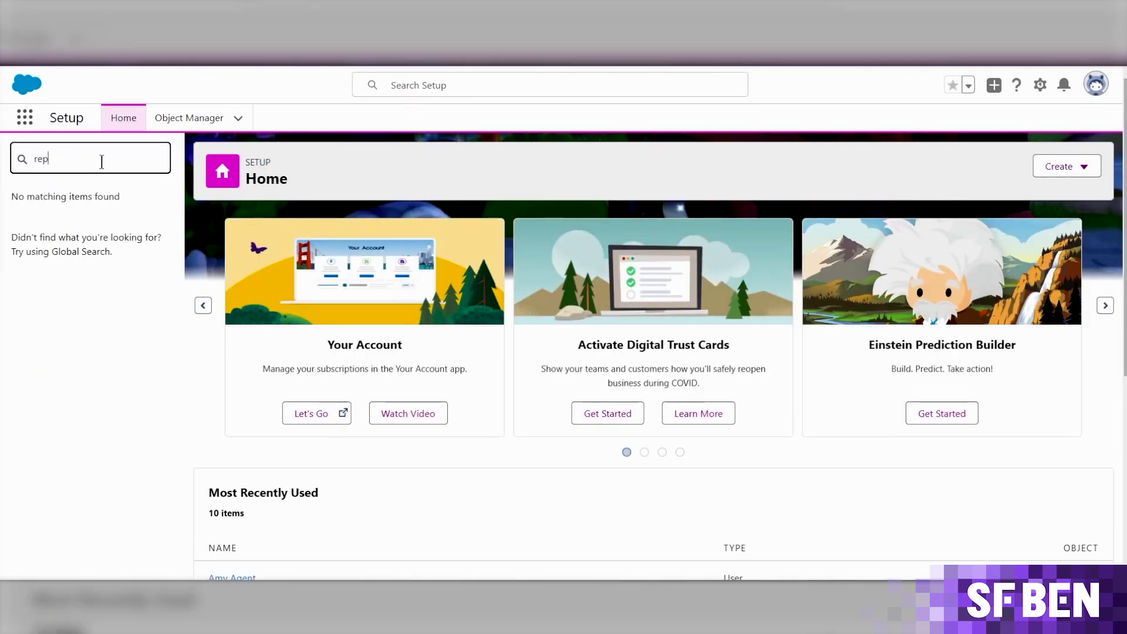
type("port ty")
left_click(91, 267)
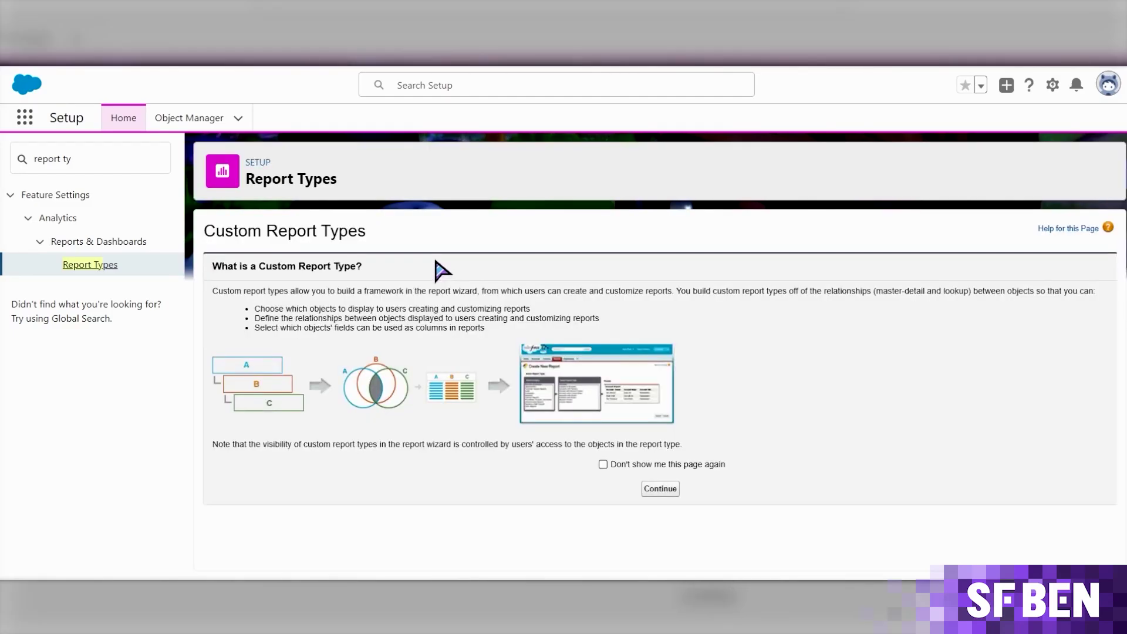
left_click(660, 489)
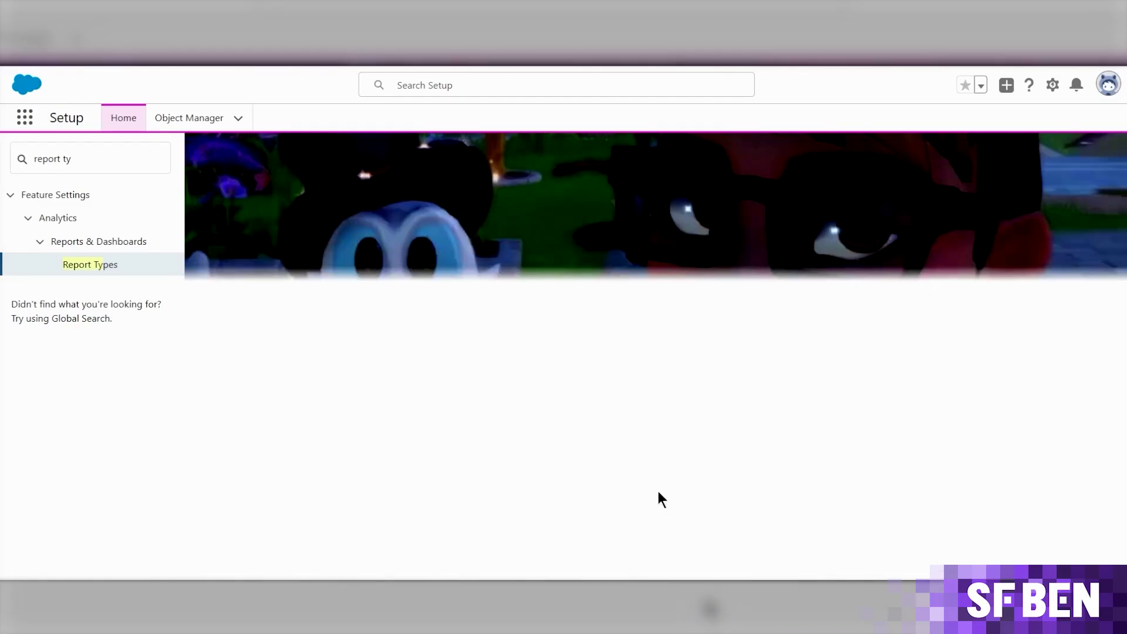
left_click(540, 323)
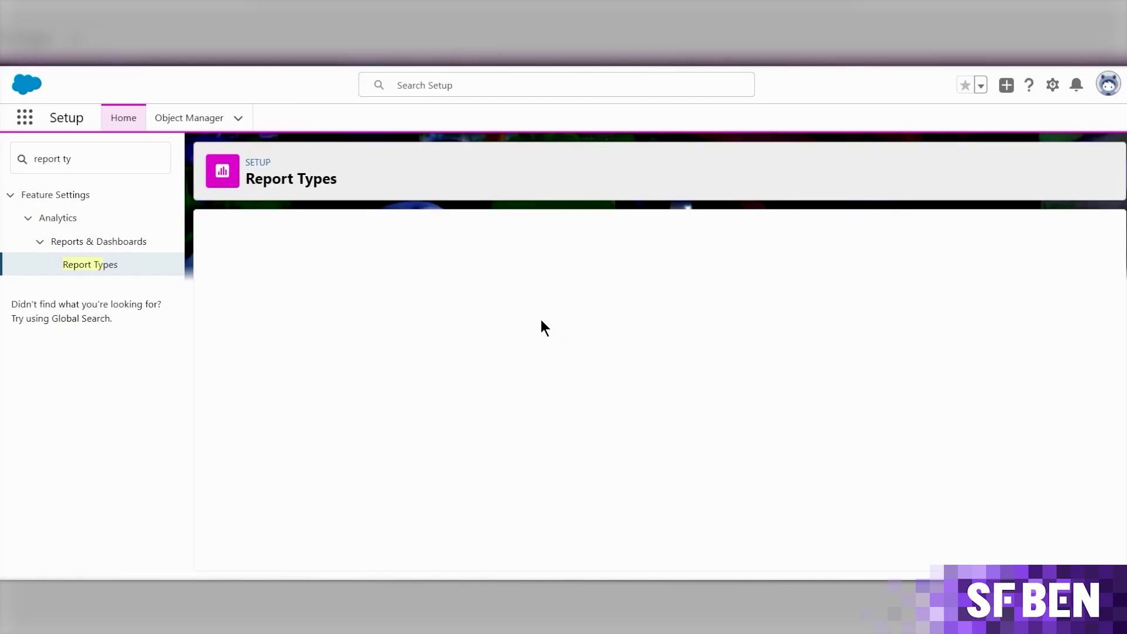
Define the report type with Dashboards as primary object, label "Dashboard Count" and description "Report on Dashboard info."
left_click(551, 391)
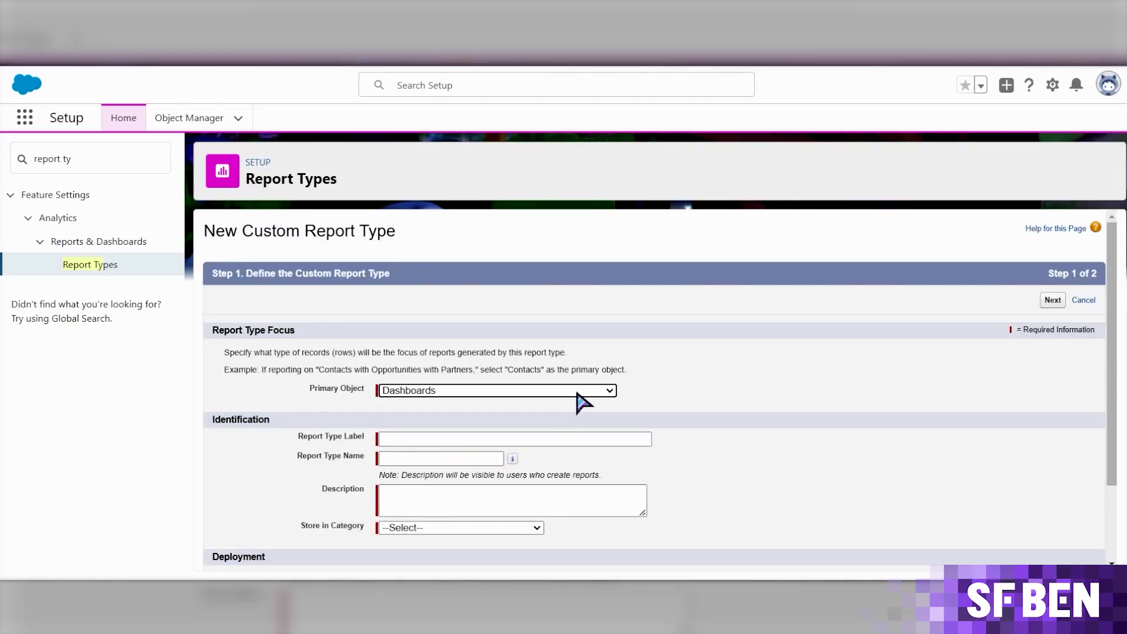
left_click(579, 438)
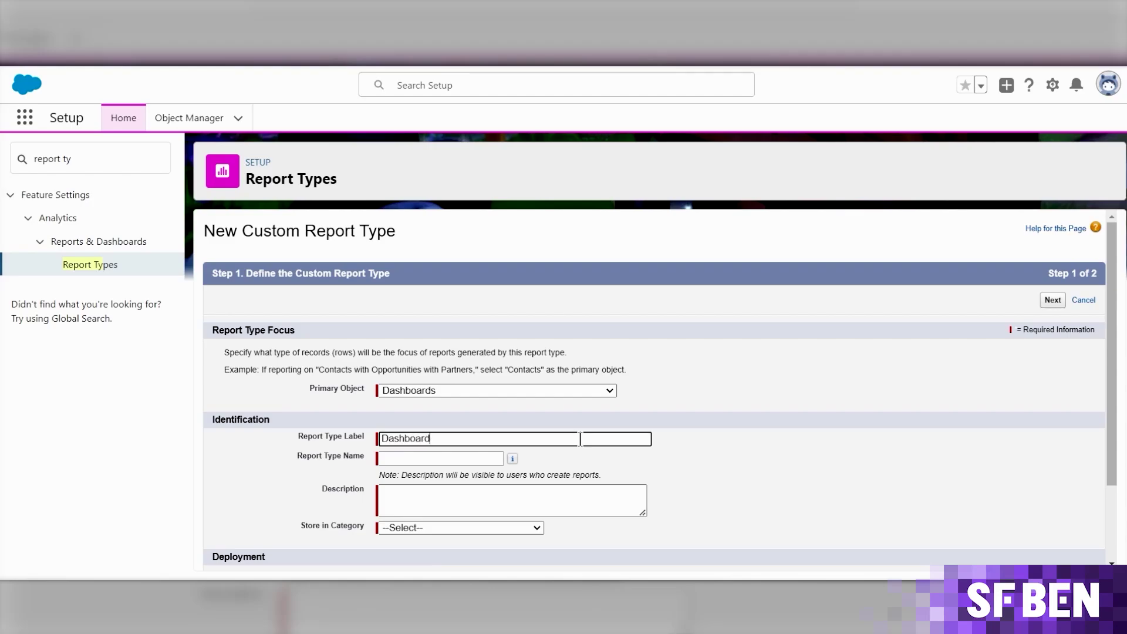
type("Dashboard Count")
key("Tab")
key("Tab")
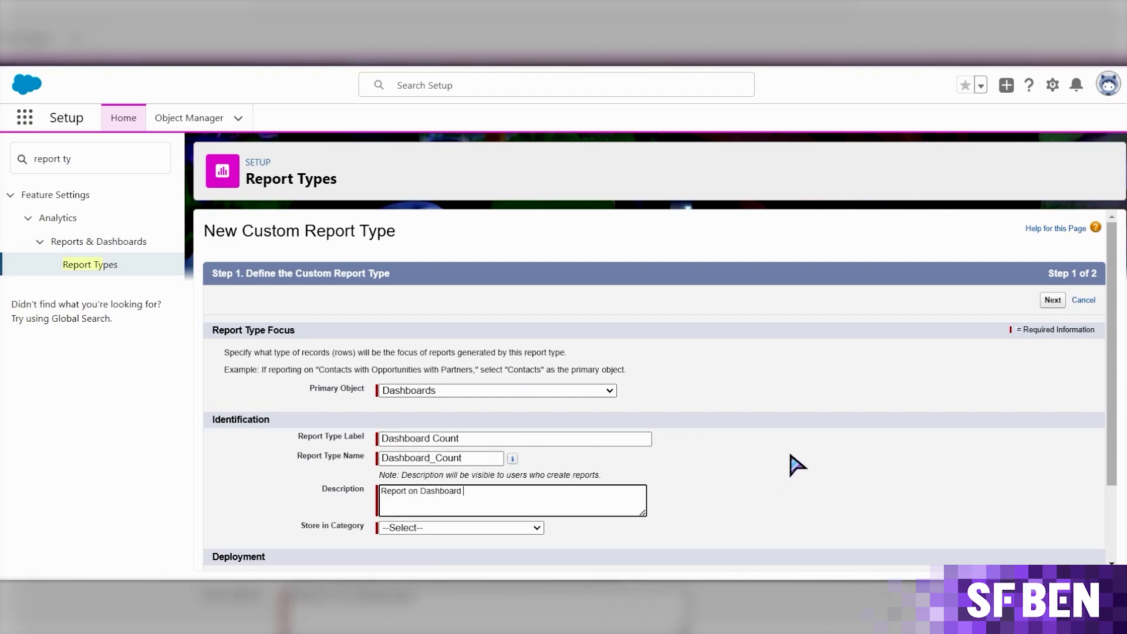
Store the Dashboard Count report type in the Other Reports category and save it with Dashboards as its only object
scroll(792, 464, "down", 2)
left_click(442, 431)
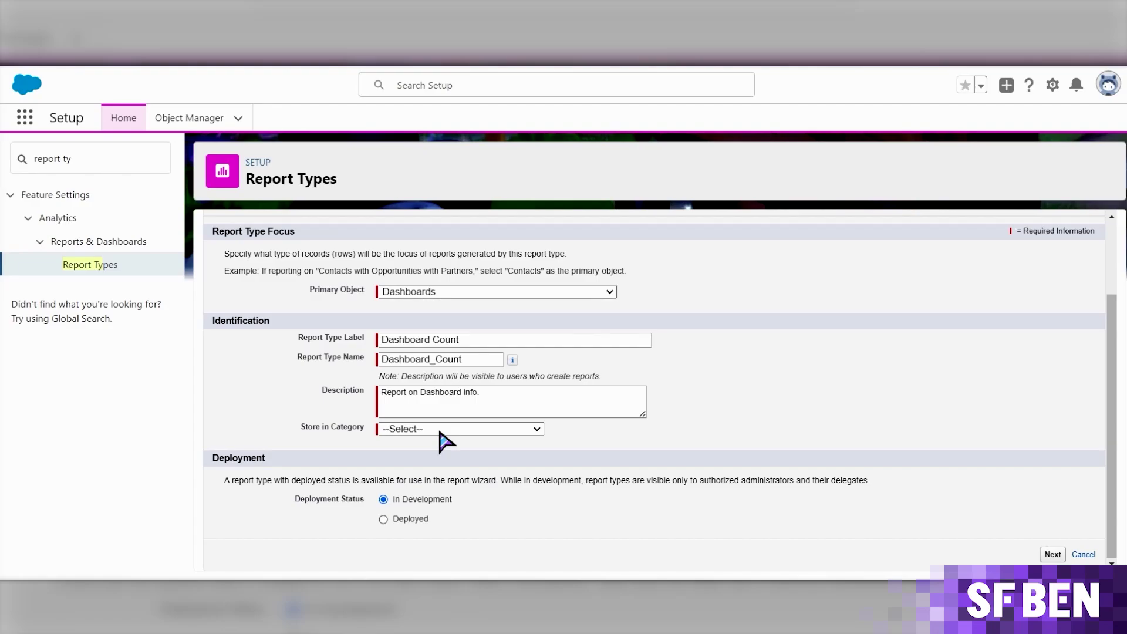
left_click(437, 338)
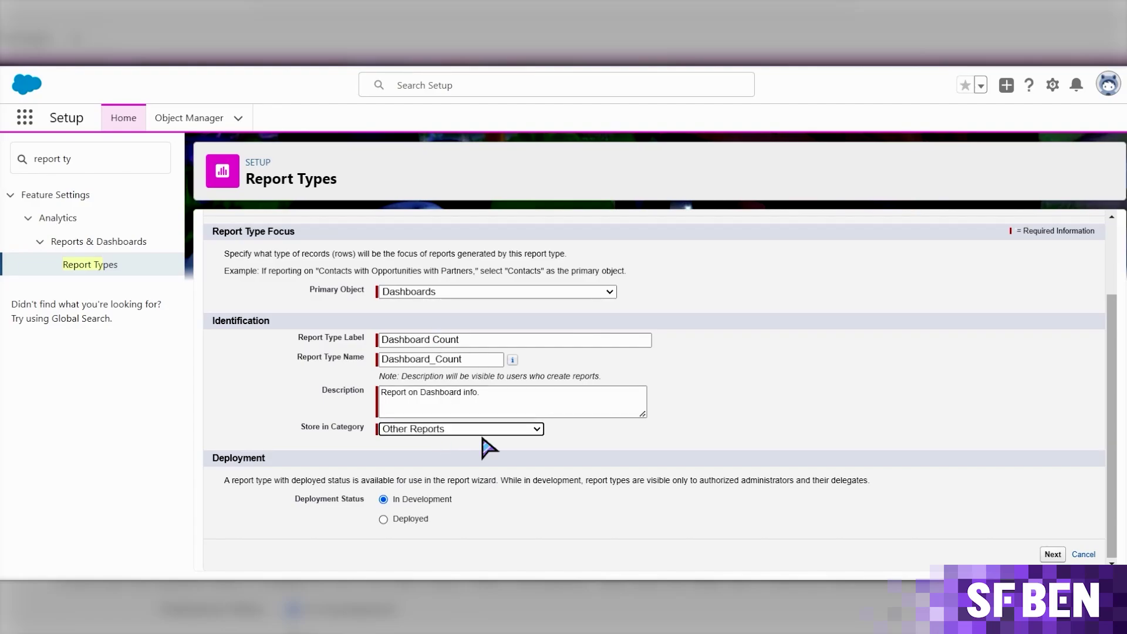
left_click(1053, 555)
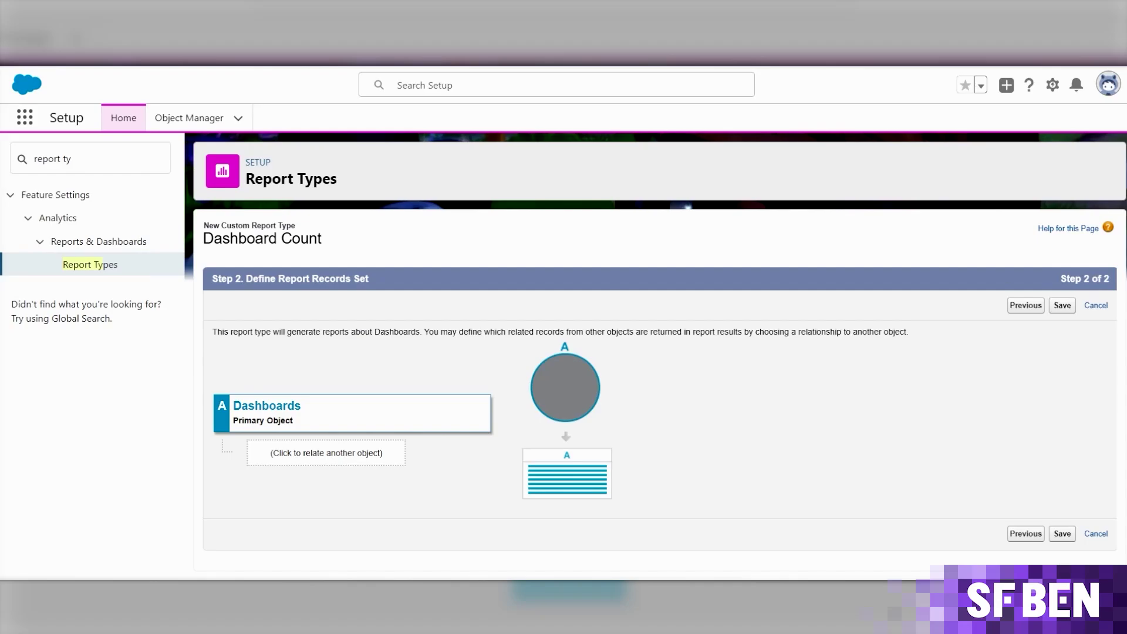
left_click(1064, 534)
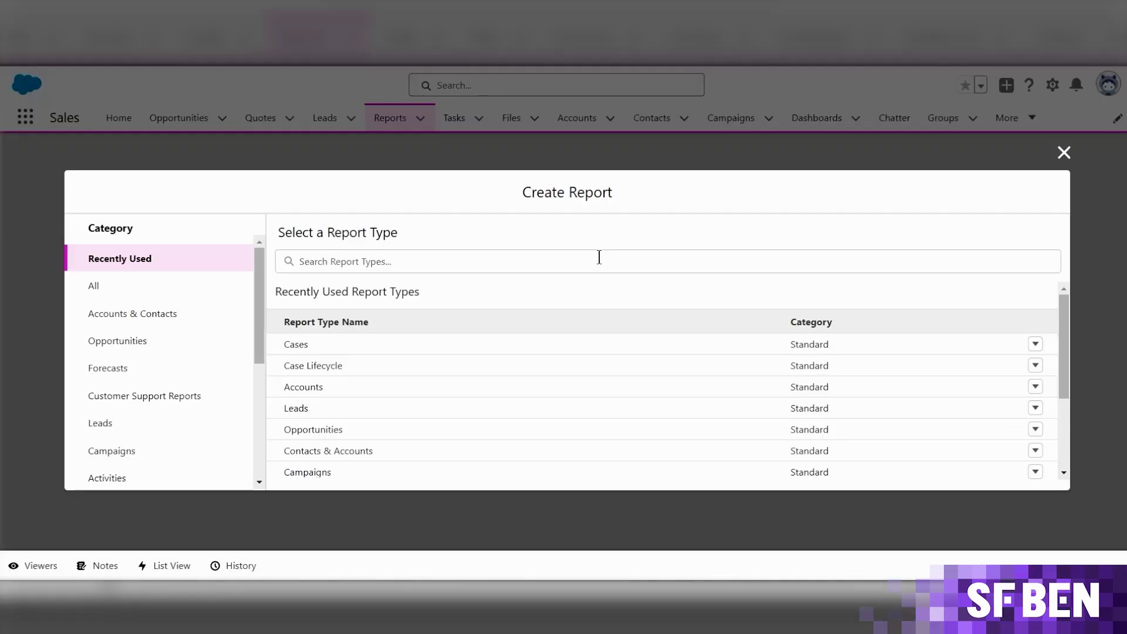
Find the Dashboard Count report type among all report types and start a new report from it
left_click(199, 290)
left_click(435, 257)
type("dashb")
left_click(381, 351)
left_click(863, 317)
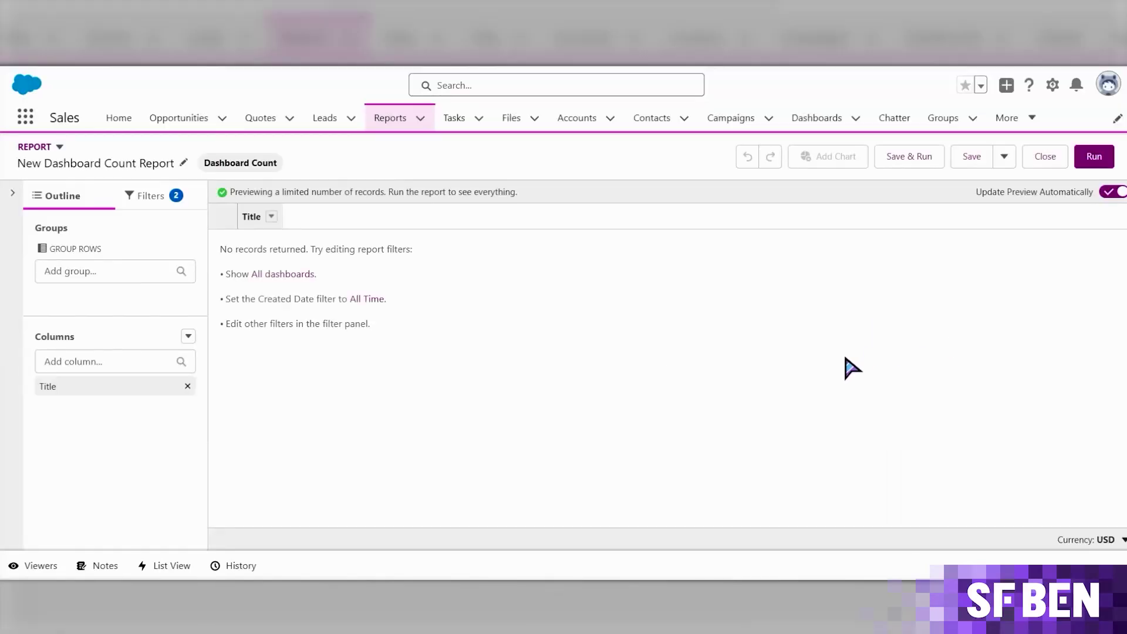
Set the new report's Created Date filter to All Time and apply it
left_click(144, 195)
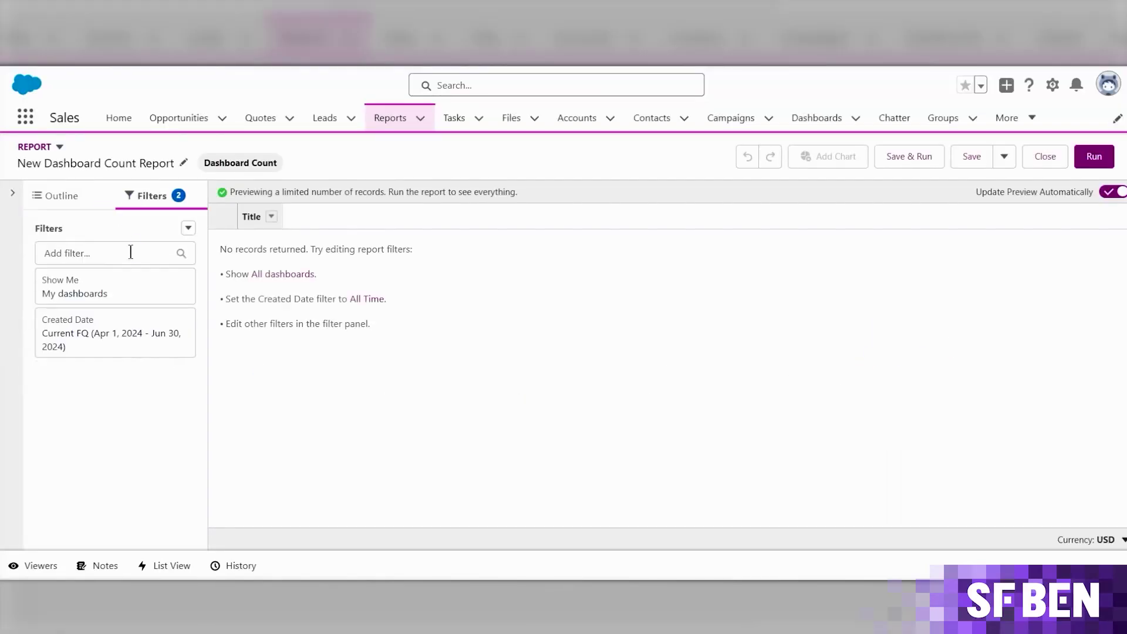
left_click(115, 333)
left_click(277, 307)
left_click(328, 356)
left_click(268, 386)
left_click(420, 415)
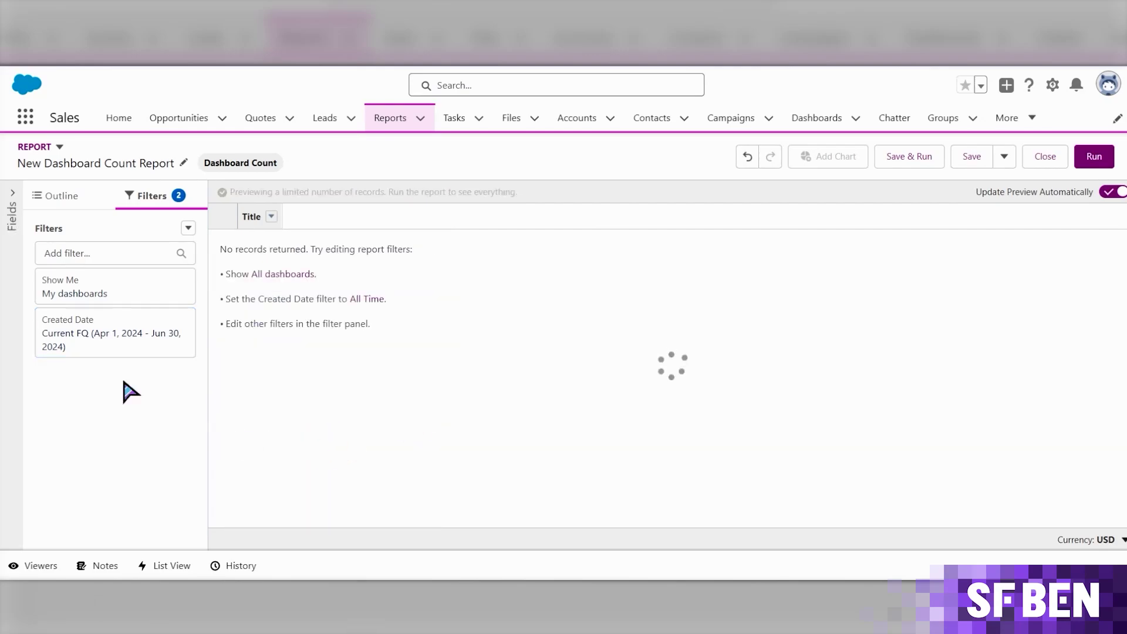
Set the report's Show Me filter to All dashboards and apply it
left_click(115, 287)
left_click(297, 308)
left_click(267, 350)
left_click(426, 331)
Add the Dashboard Running User and Last Modified Date columns to the report outline
left_click(64, 197)
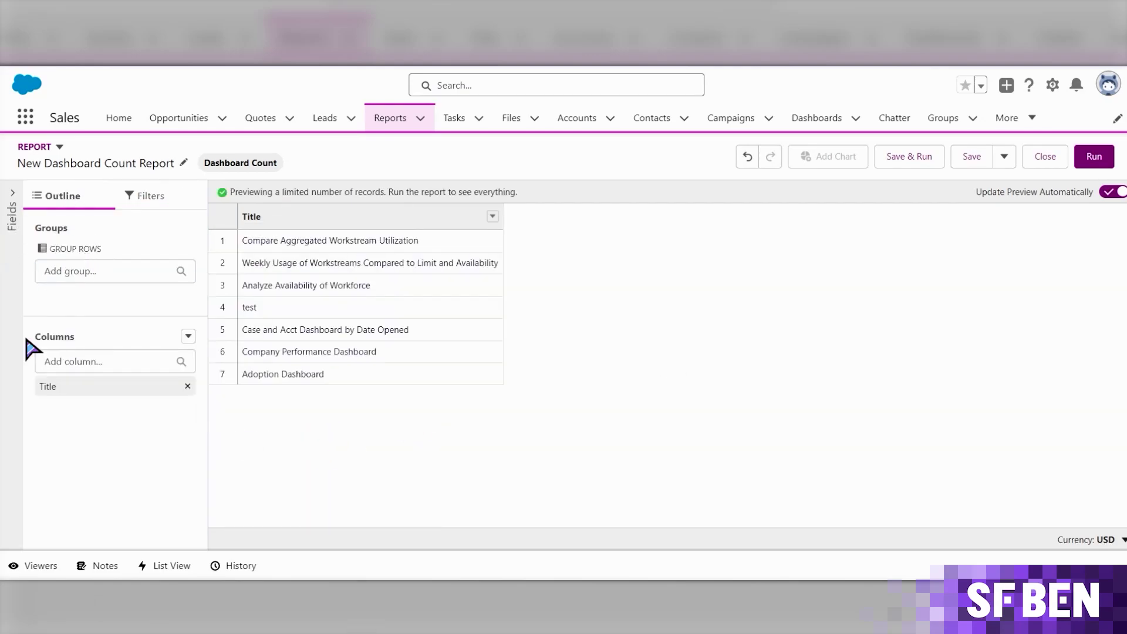
left_click(107, 362)
scroll(117, 434, "down", 2)
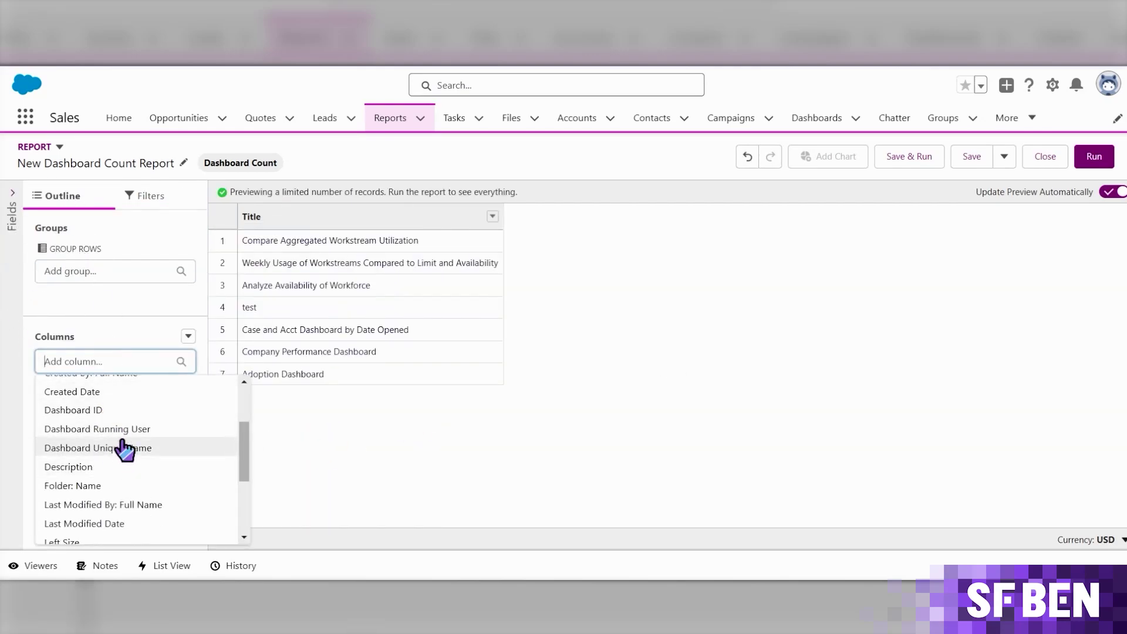
left_click(126, 443)
left_click(120, 362)
scroll(129, 469, "down", 4)
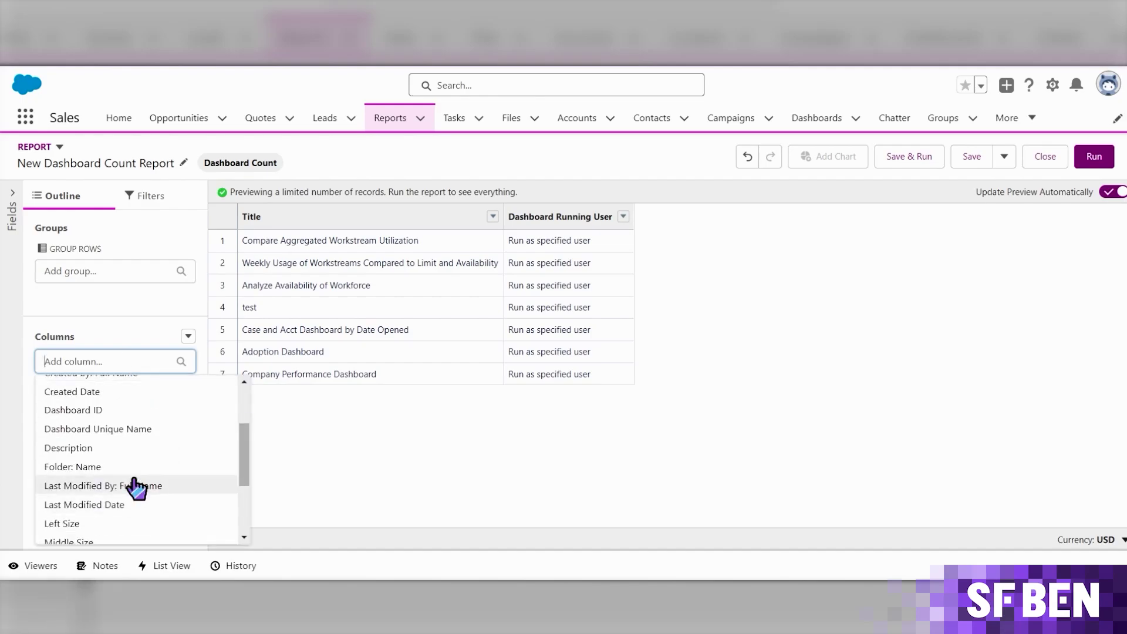
left_click(117, 406)
left_click(818, 536)
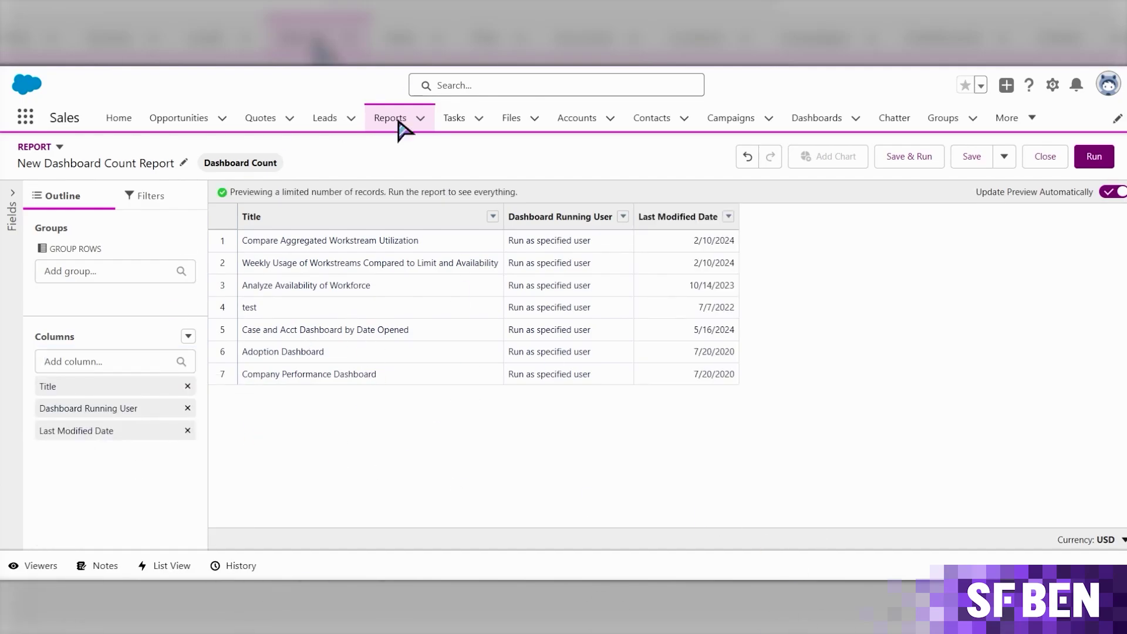
Add the Folder: Name and Created Date columns to the report
left_click(78, 361)
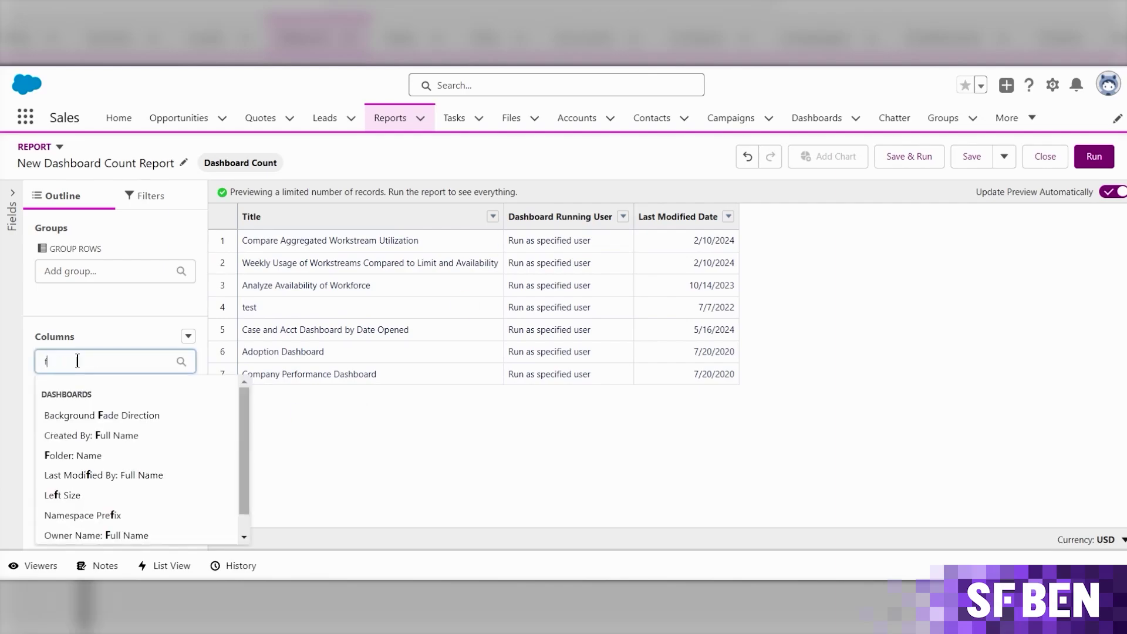
type("folder")
key("Return")
type("cr")
left_click(65, 435)
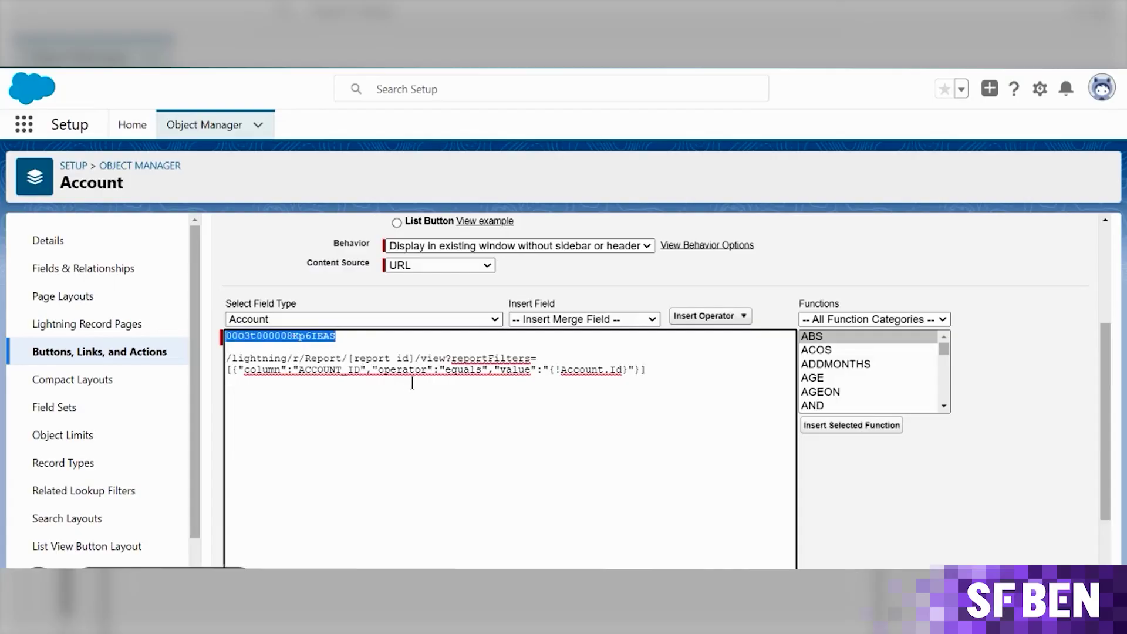
Move the report ID into the [report id] placeholder of the Open Opportunities link's URL, remove the leading blank lines and save the link
key("ctrl+x")
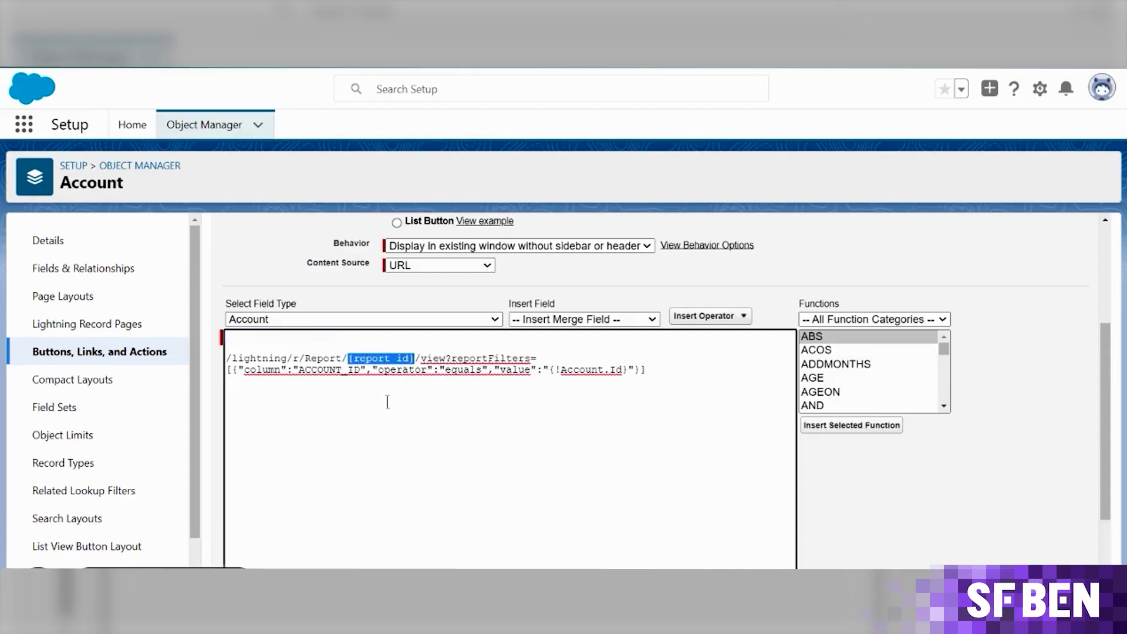
key("ctrl+v")
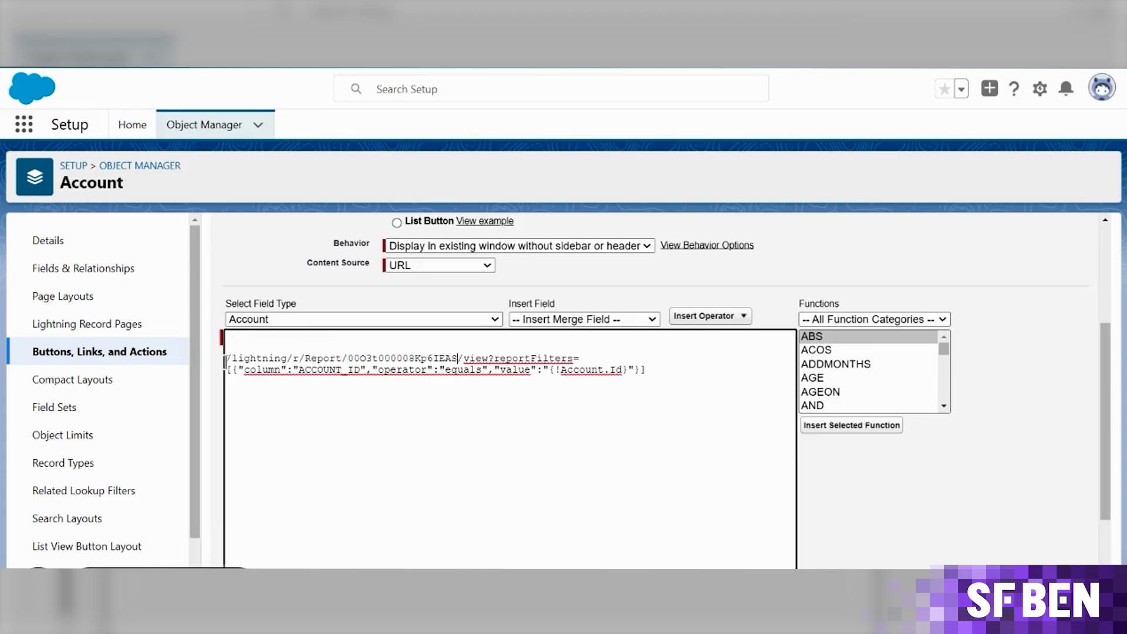
key("BackSpace")
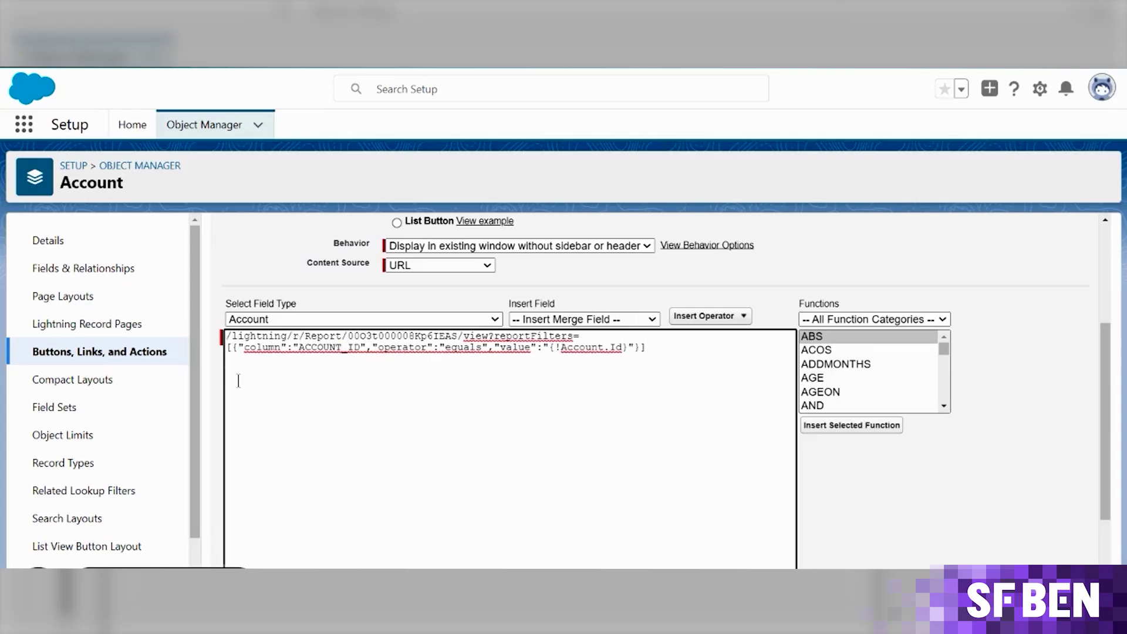
scroll(1022, 516, "down", 3)
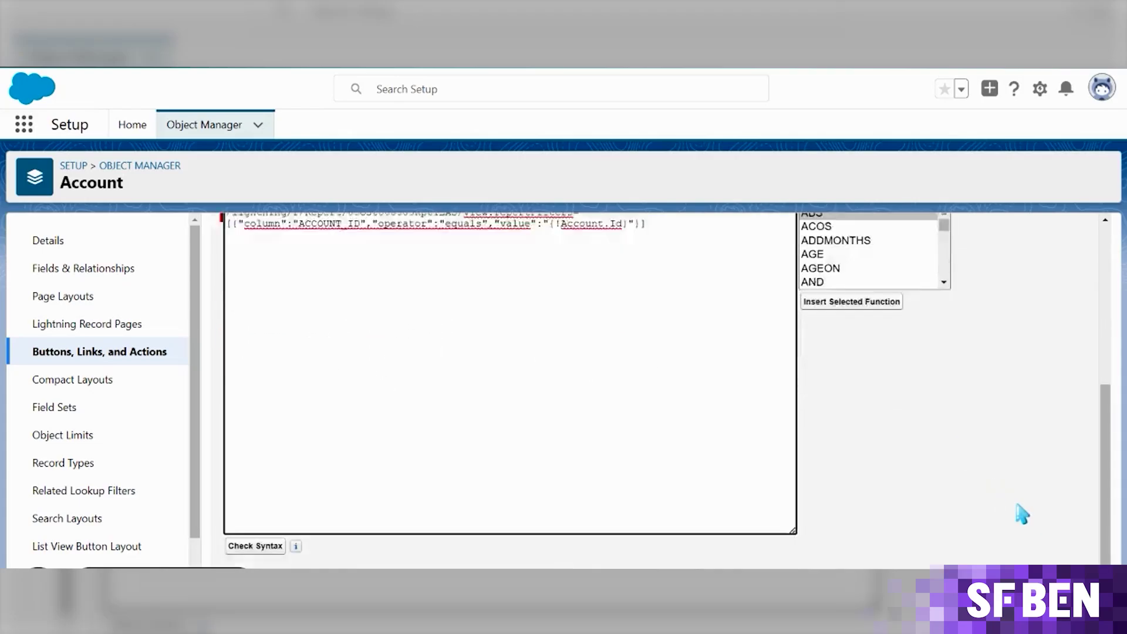
scroll(1021, 516, "up", 6)
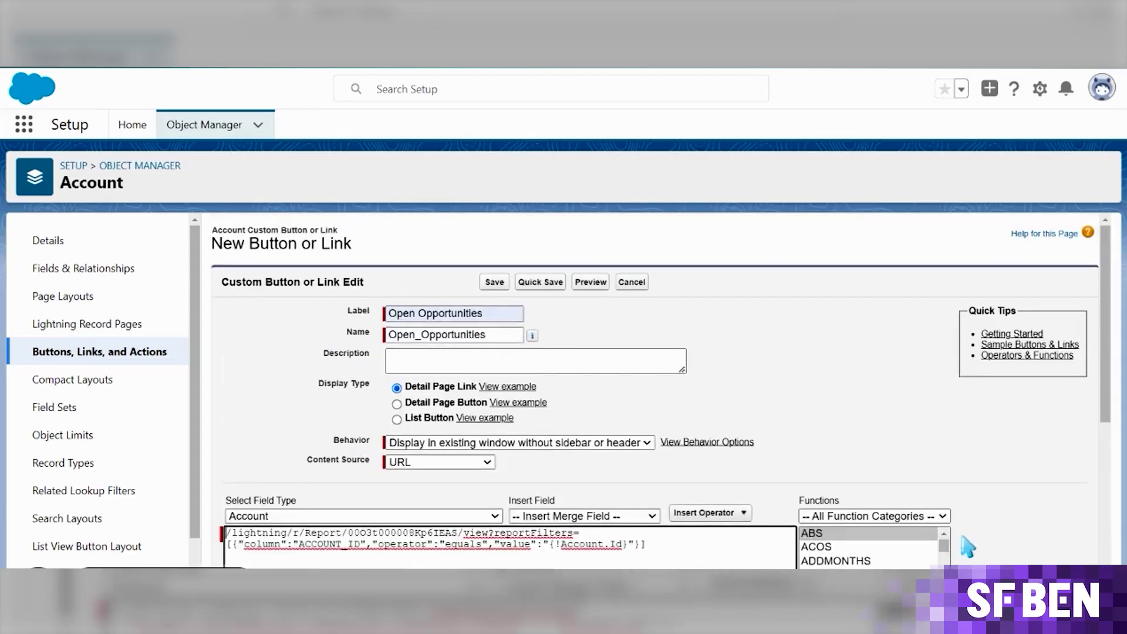
left_click(495, 283)
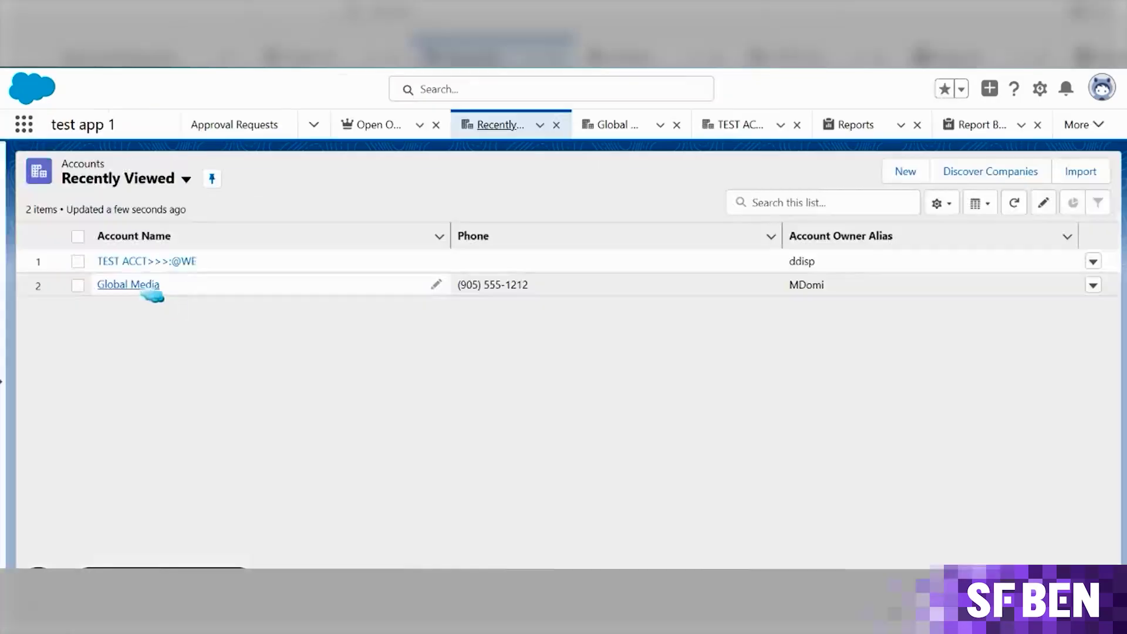
Open the Global Media account's details and follow its Open Opportunities custom link
left_click(145, 288)
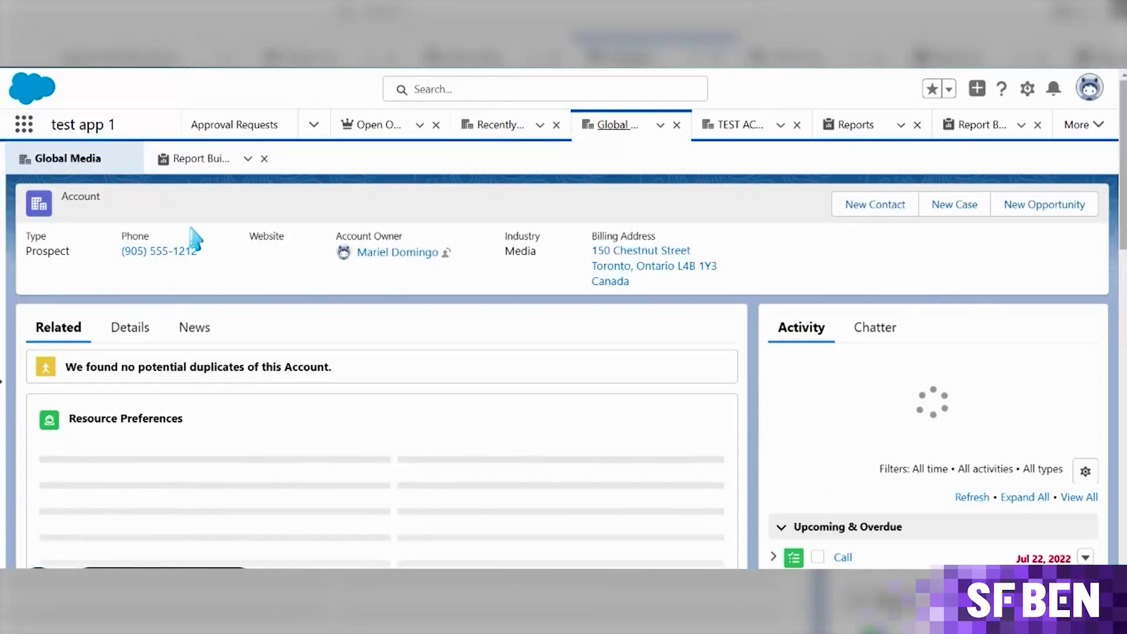
left_click(131, 329)
scroll(333, 417, "down", 10)
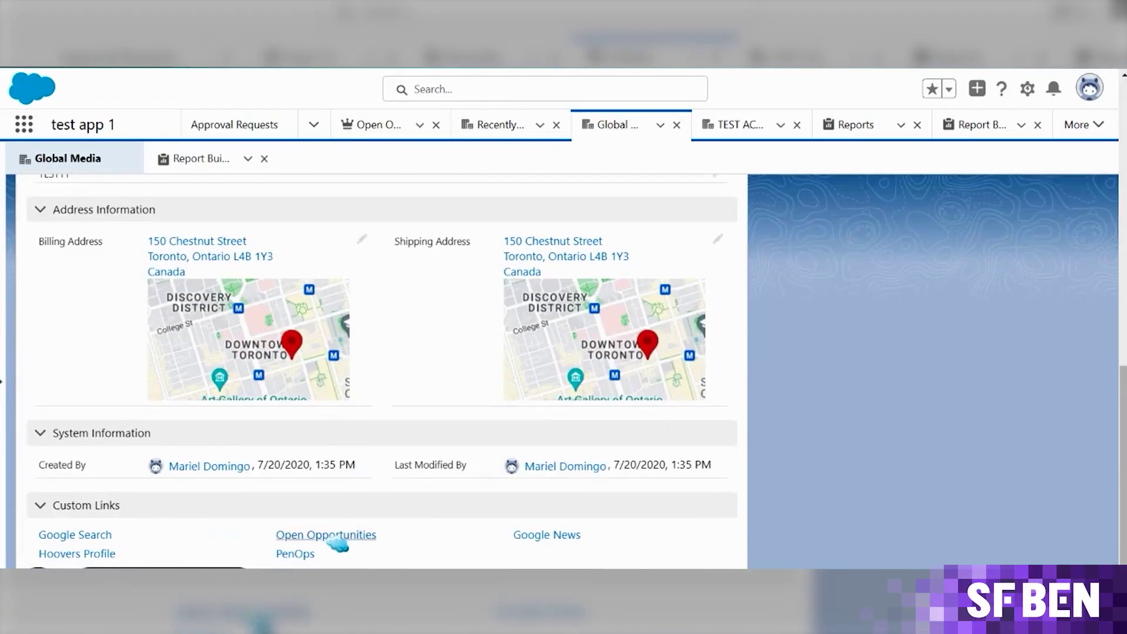
left_click(335, 537)
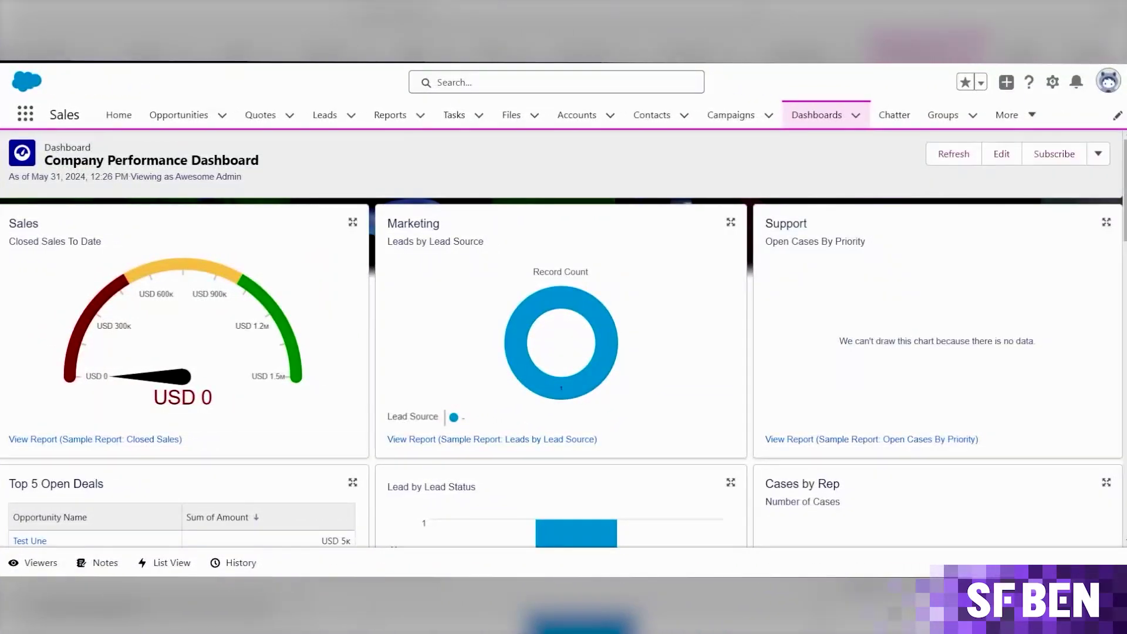
left_click(1098, 153)
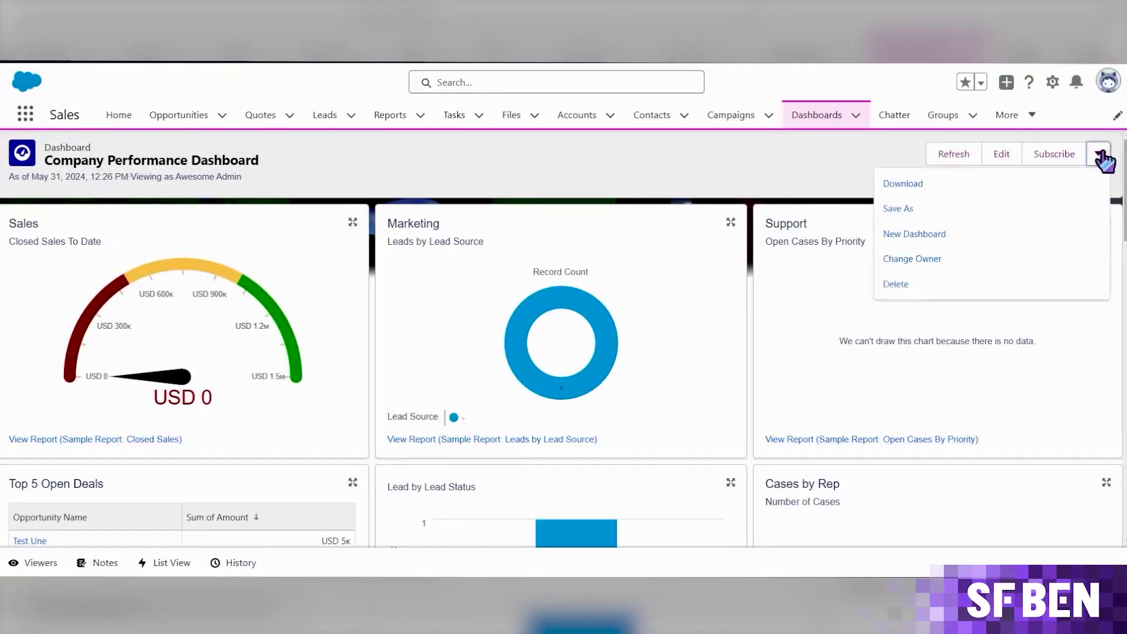
left_click(996, 192)
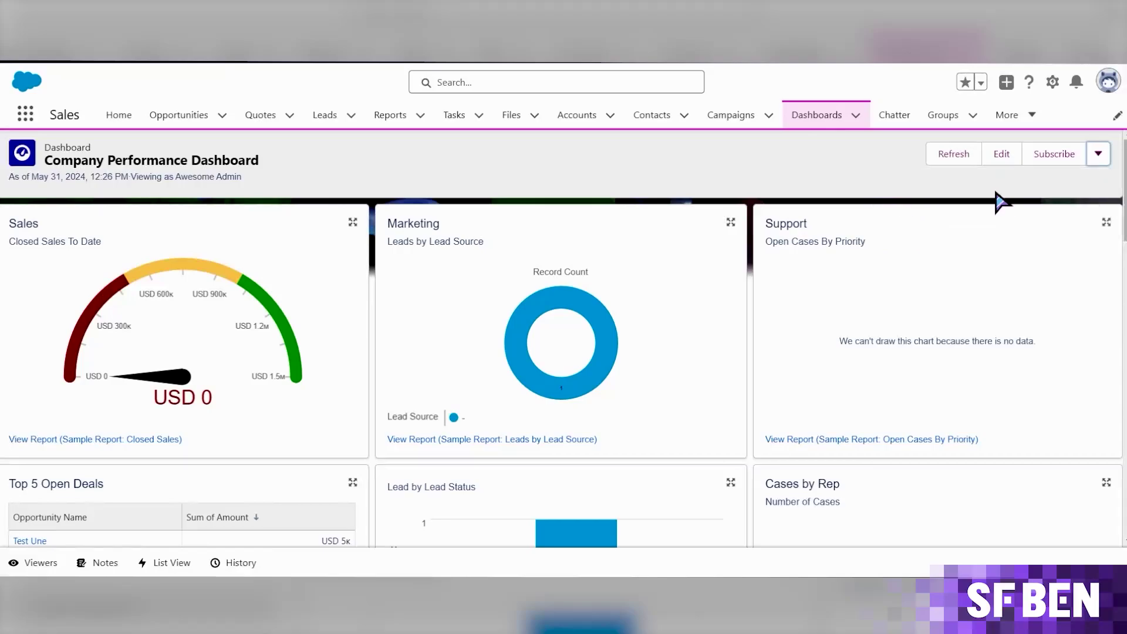